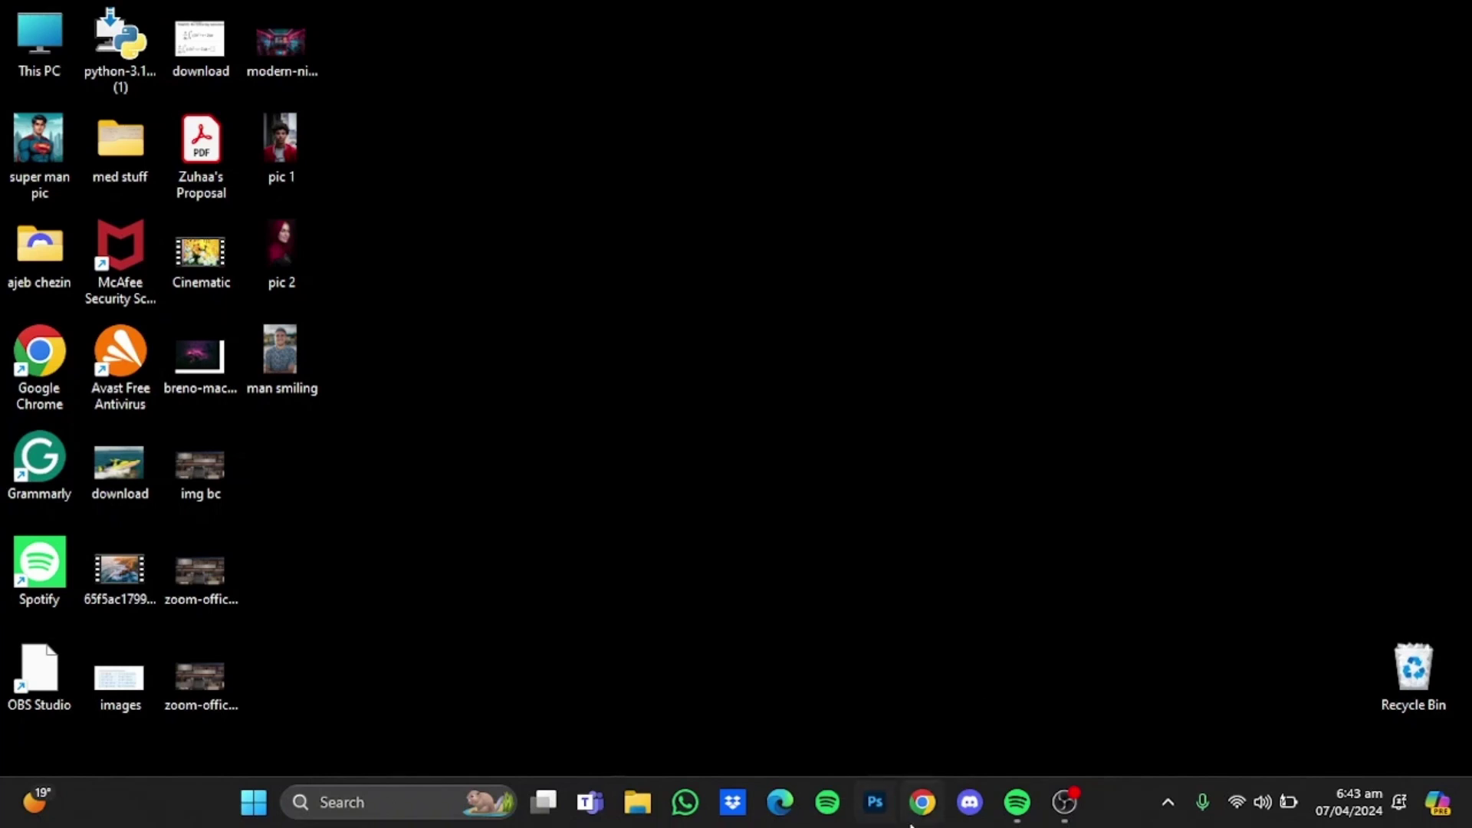
Step: Launch Chrome, search for 'zapier ai', and open the Zapier site from the results
click(923, 801)
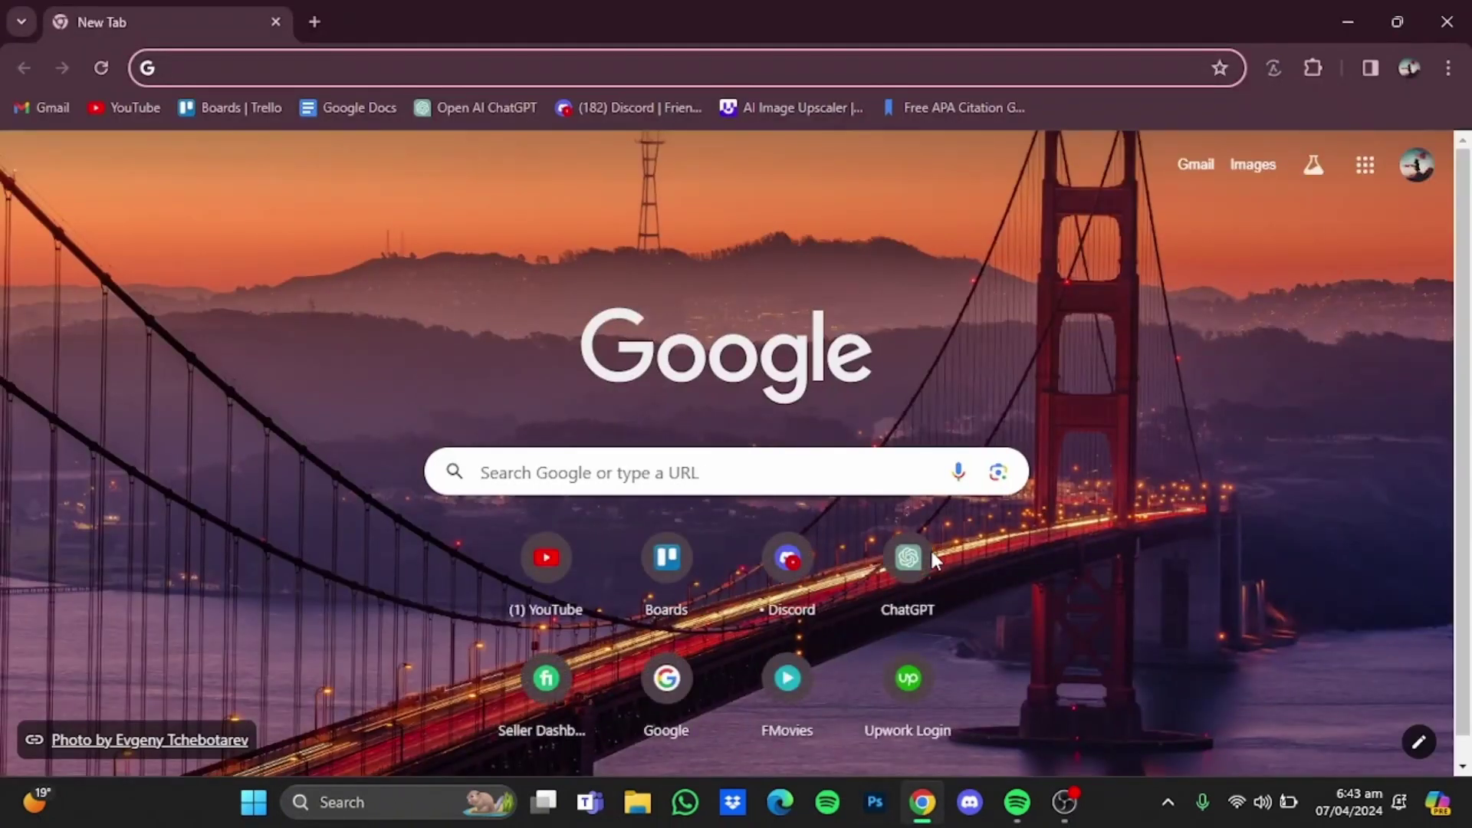
text(zap)
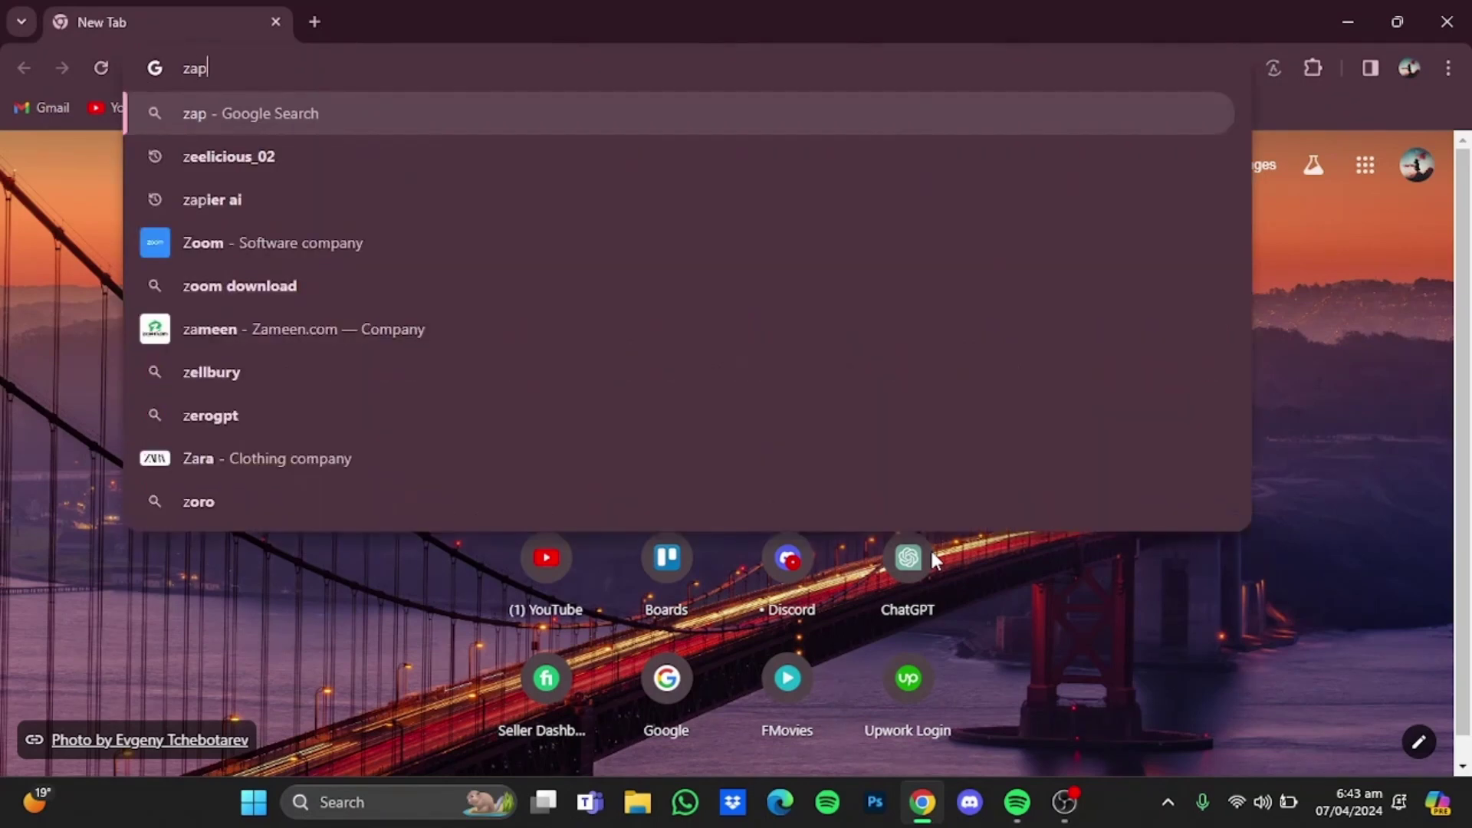
text(ier)
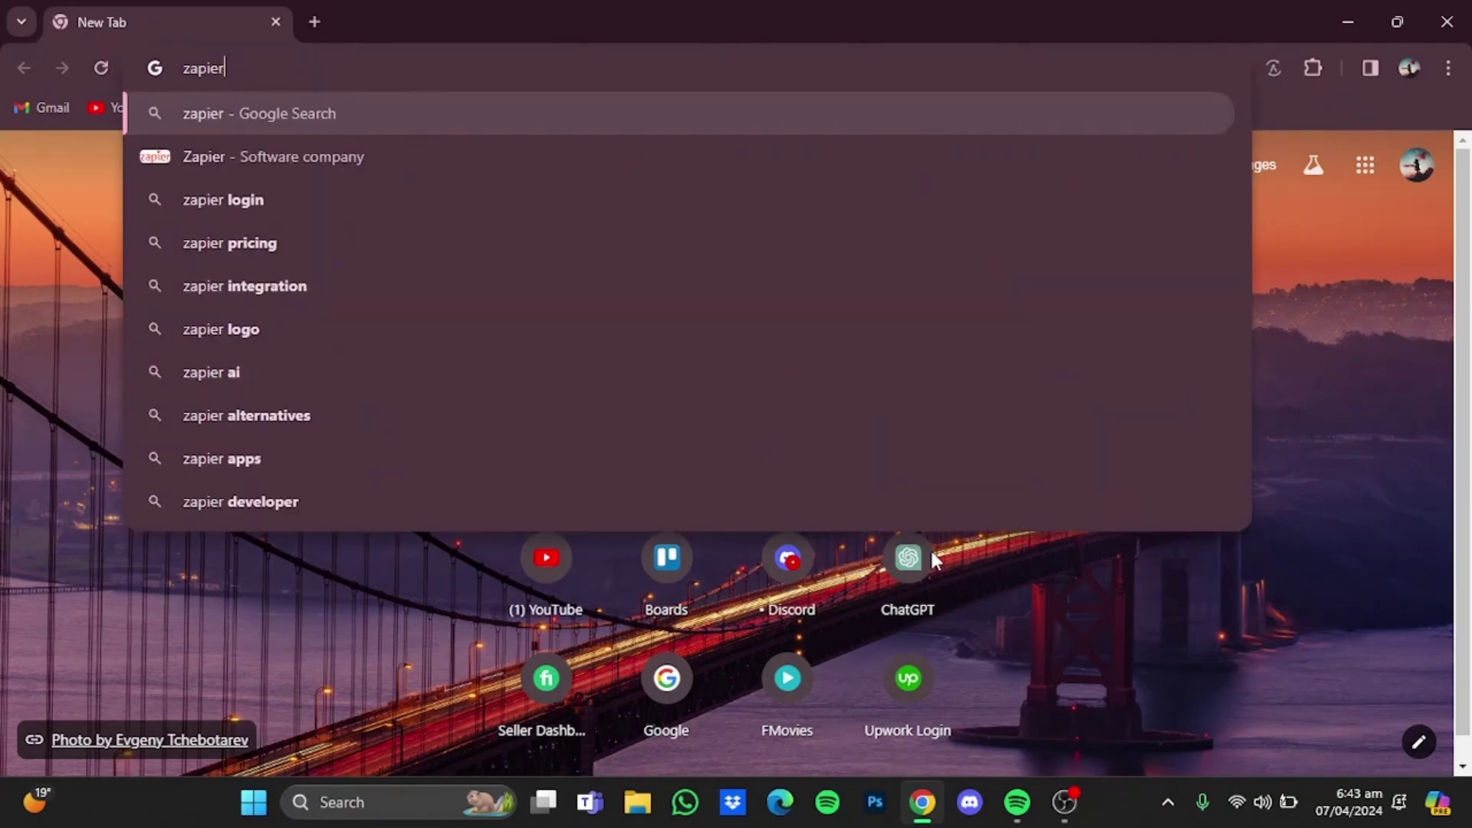
text( ai)
key(Return)
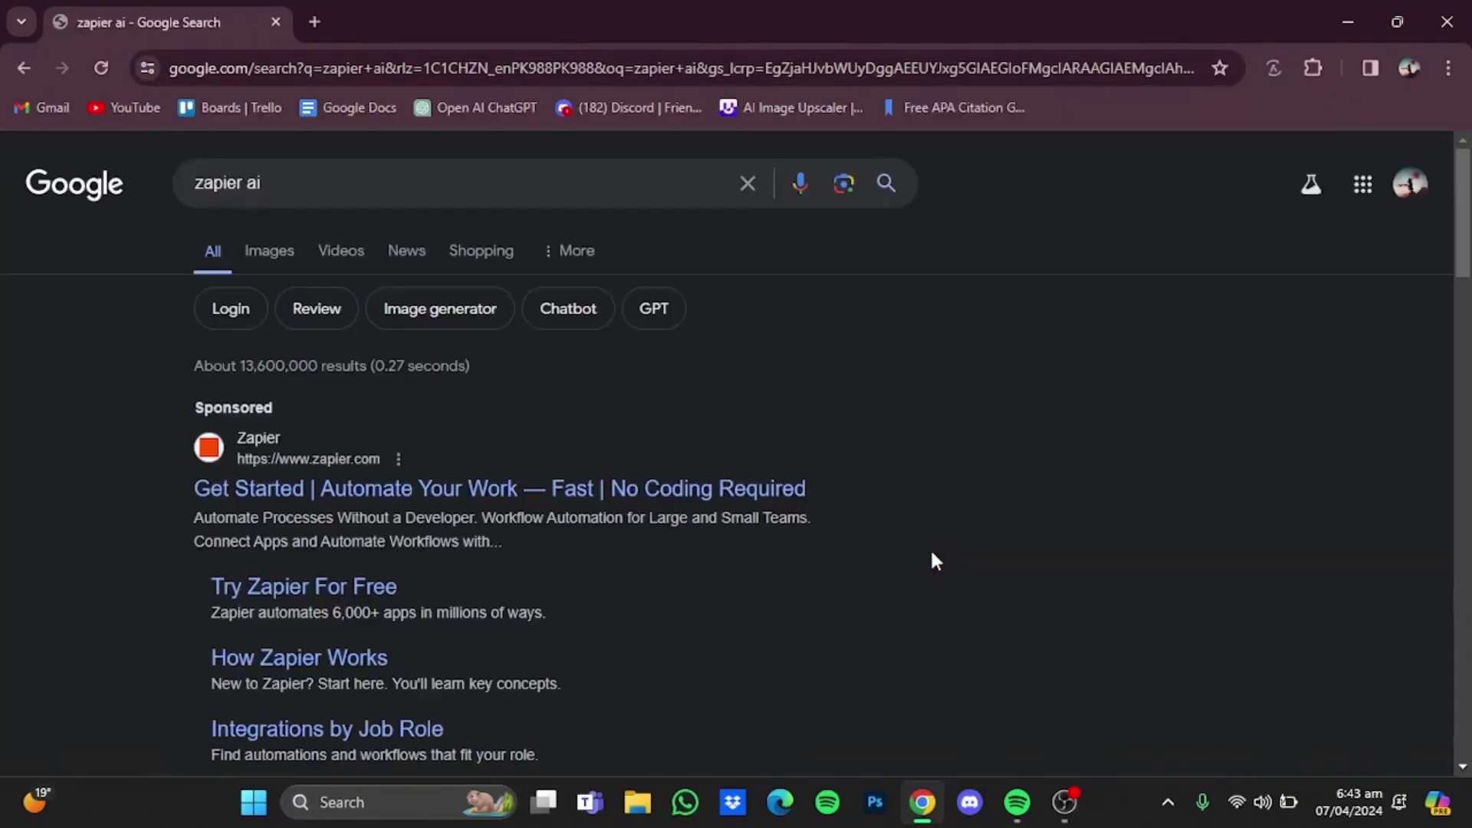
click(676, 488)
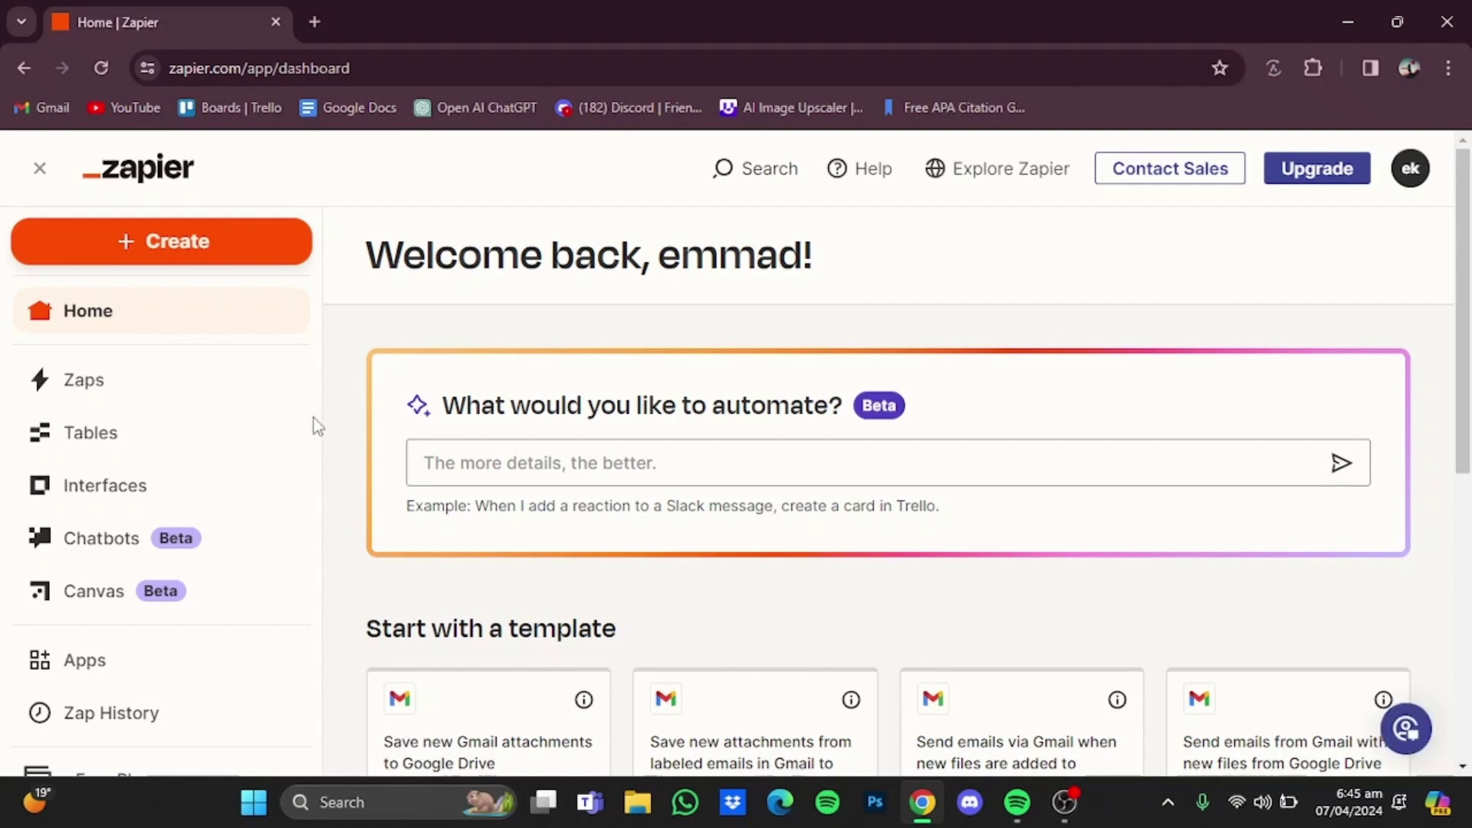
Step: Find ChatGPT under Zapier Apps, begin connecting it, and minimize the Connect an Account popup
click(117, 672)
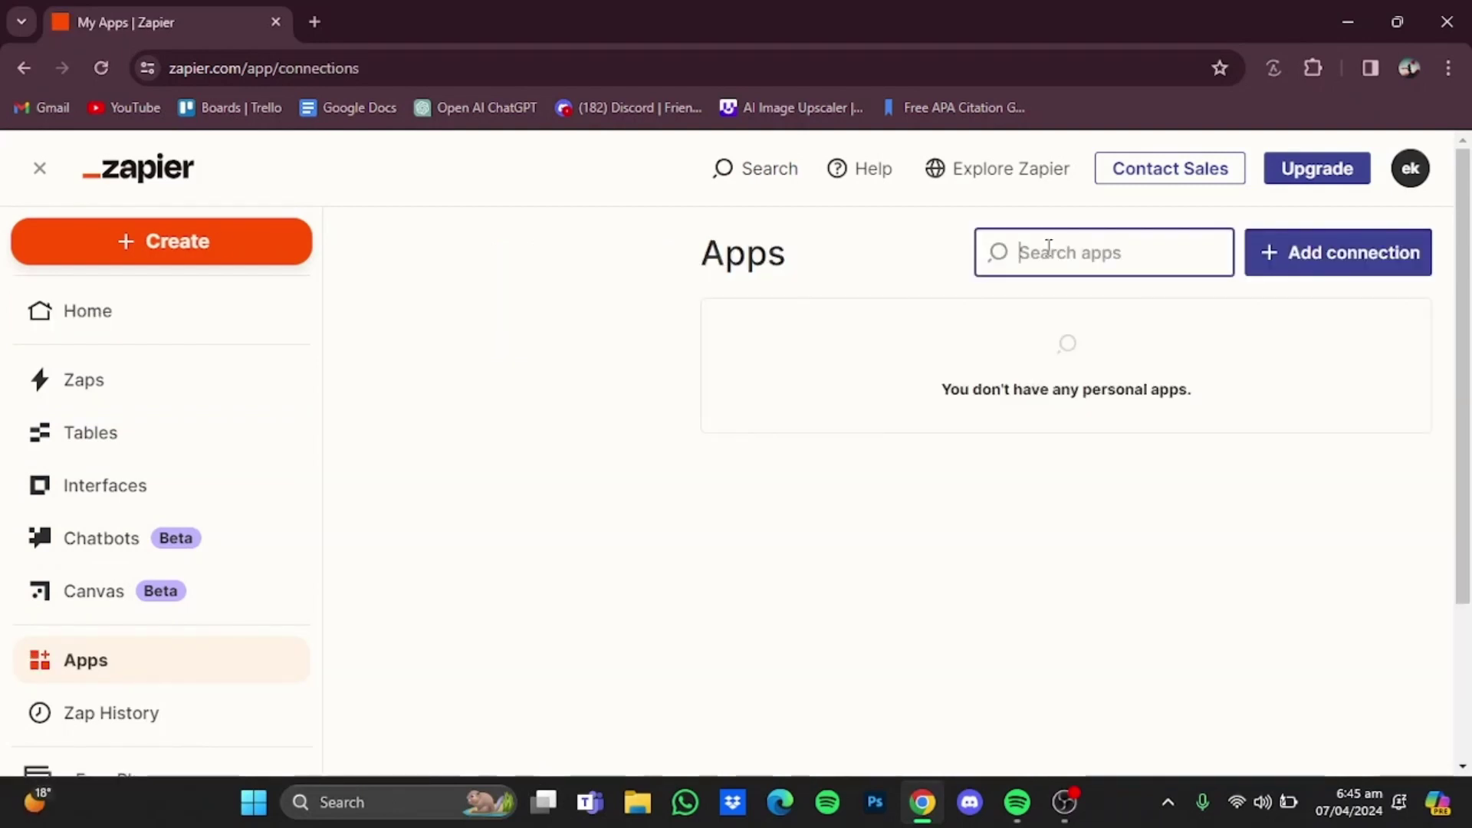
text(chatg)
text(pt)
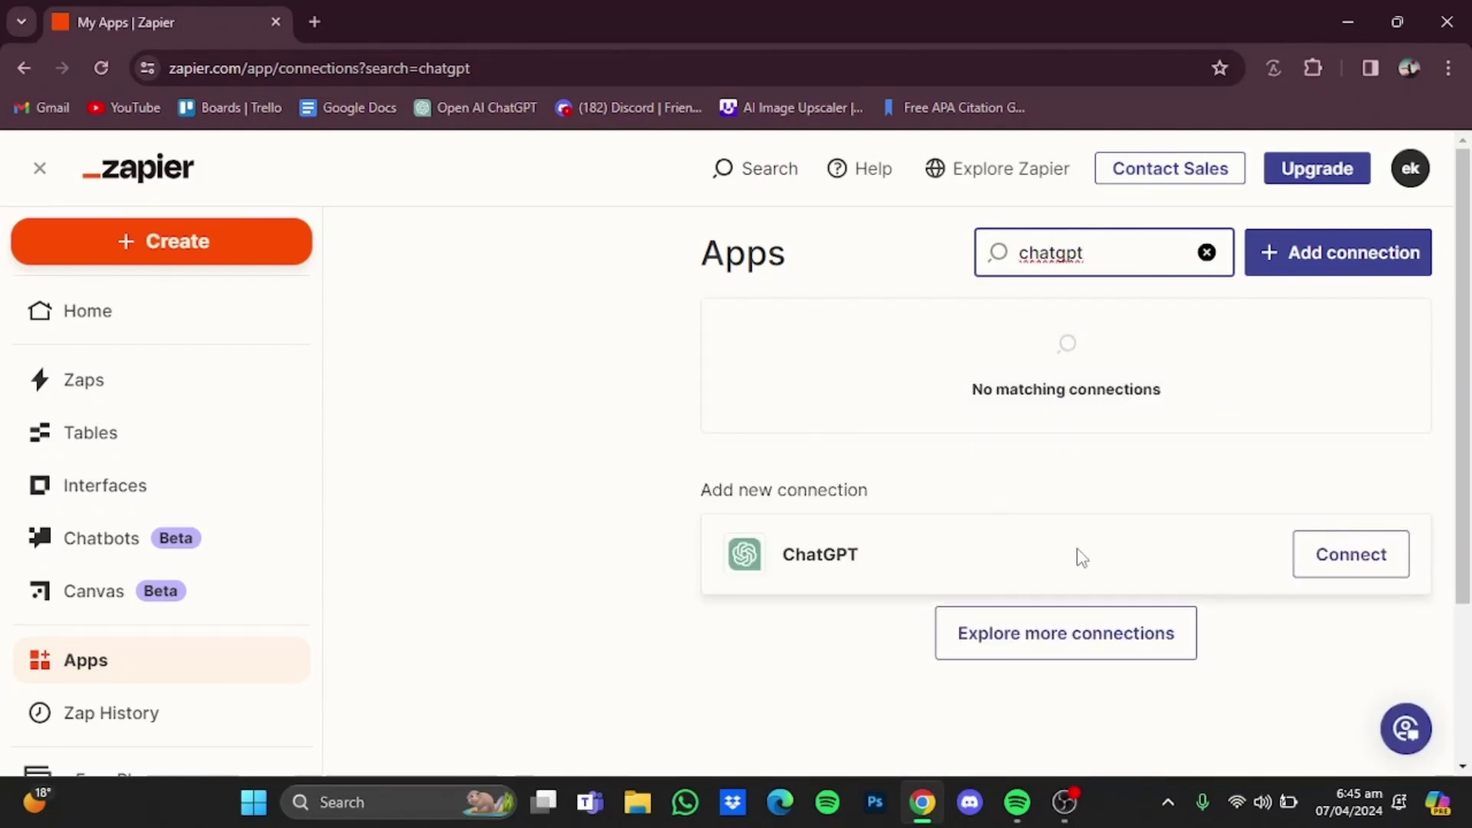
click(1400, 547)
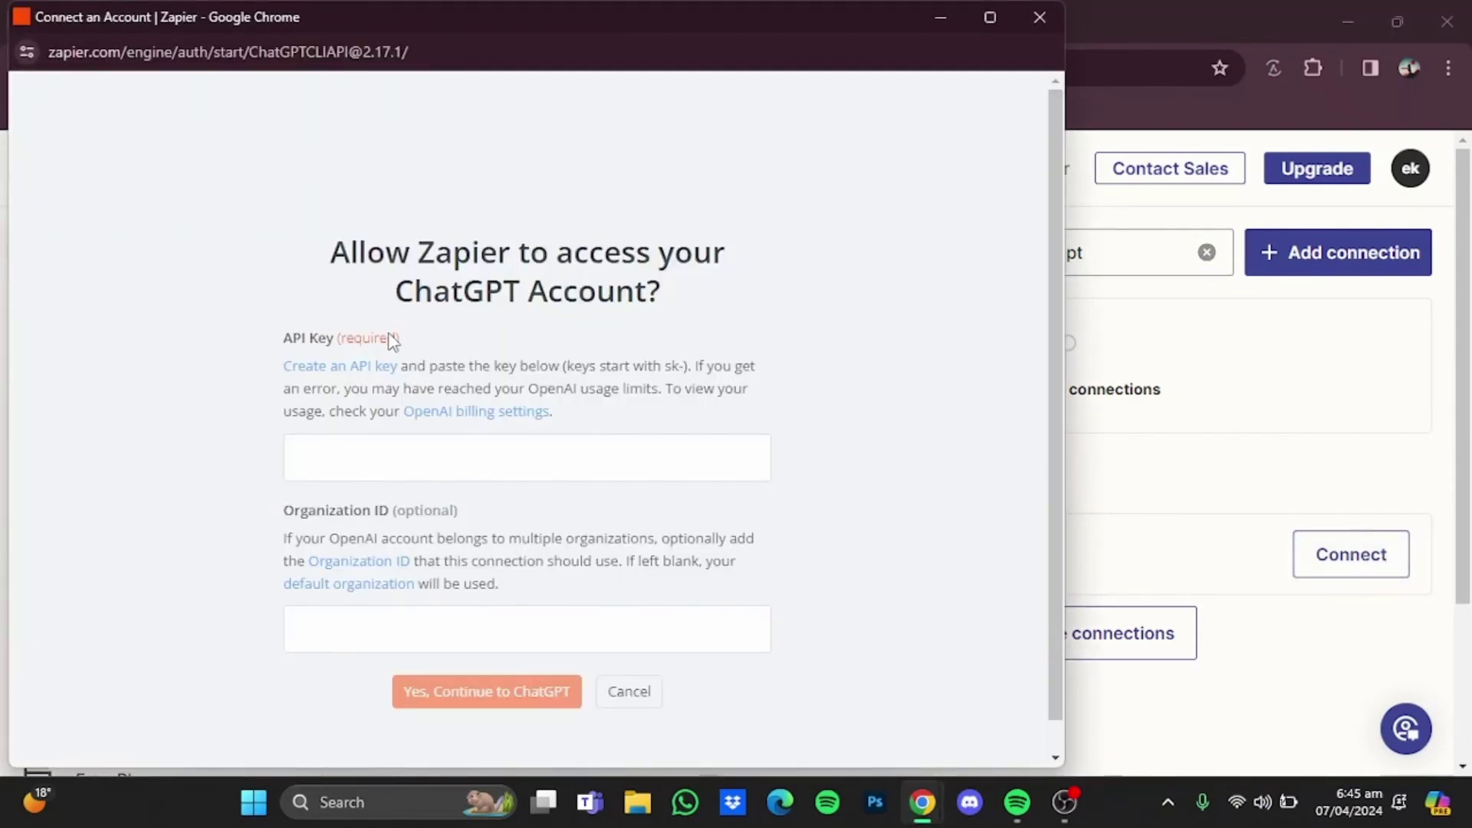
click(934, 22)
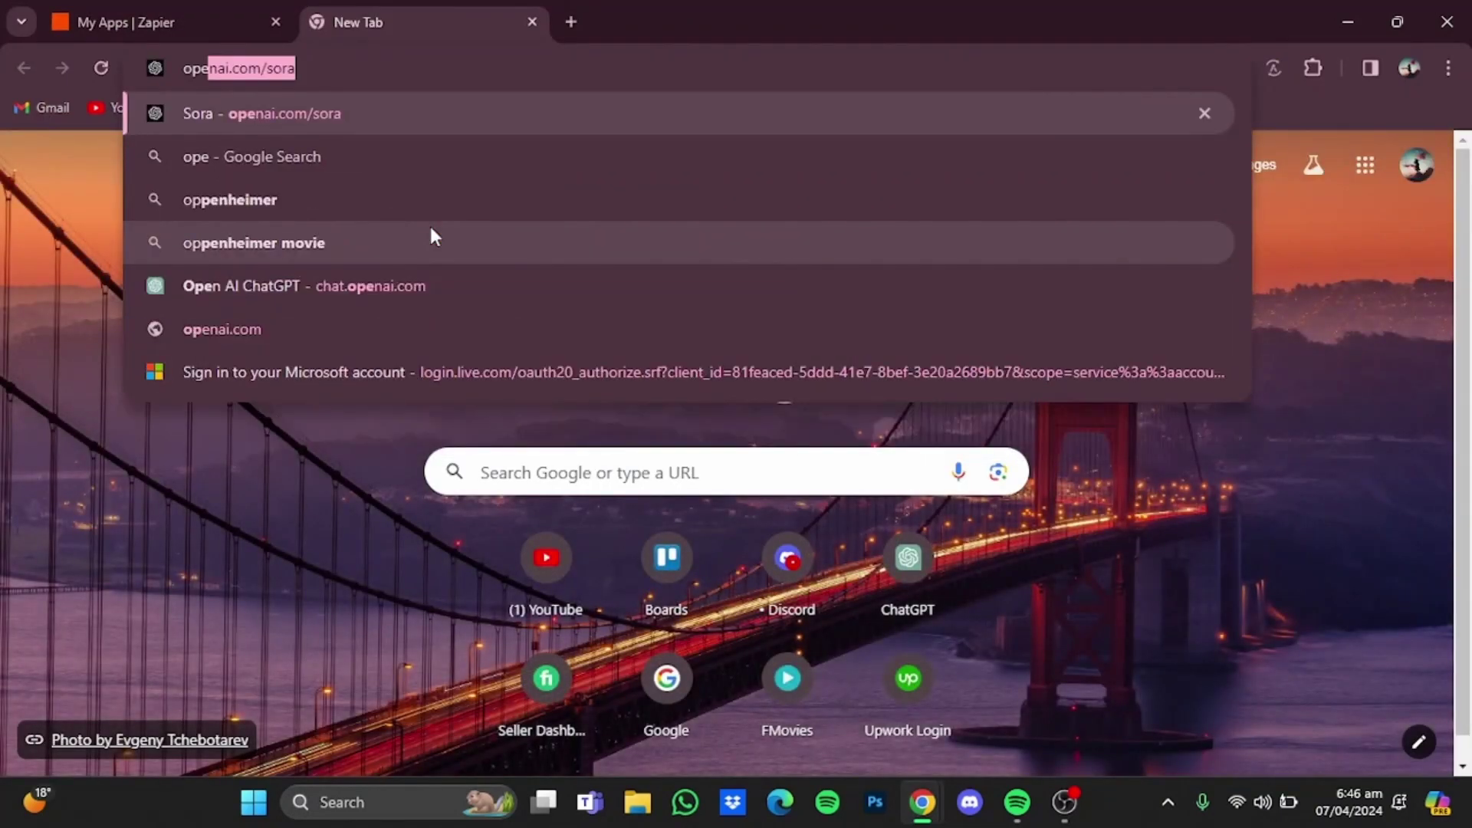
text(nai .)
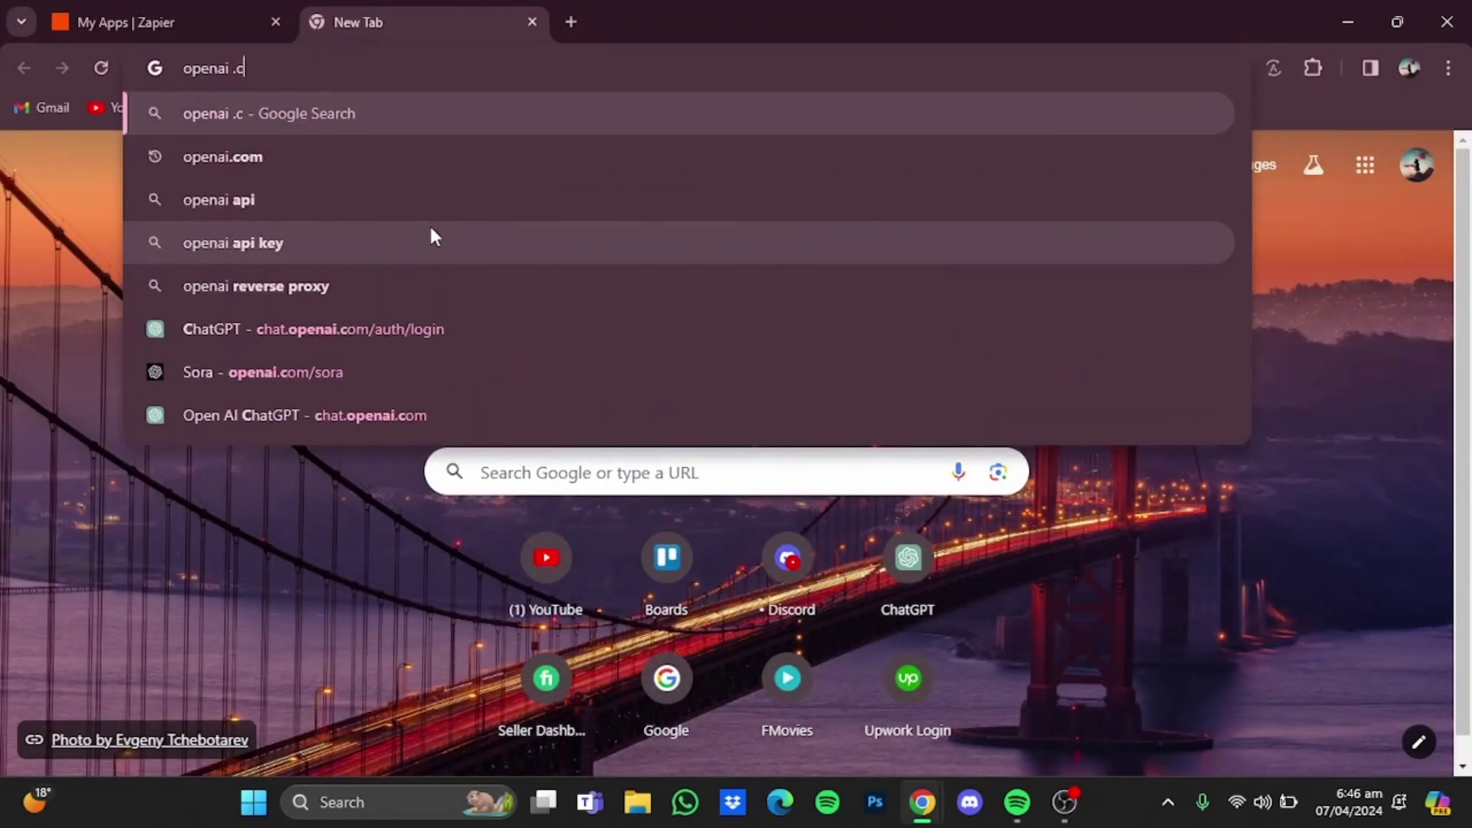
text(com)
Step: Search 'openai .com' in a new tab and go to OpenAI's API developer platform
key(Return)
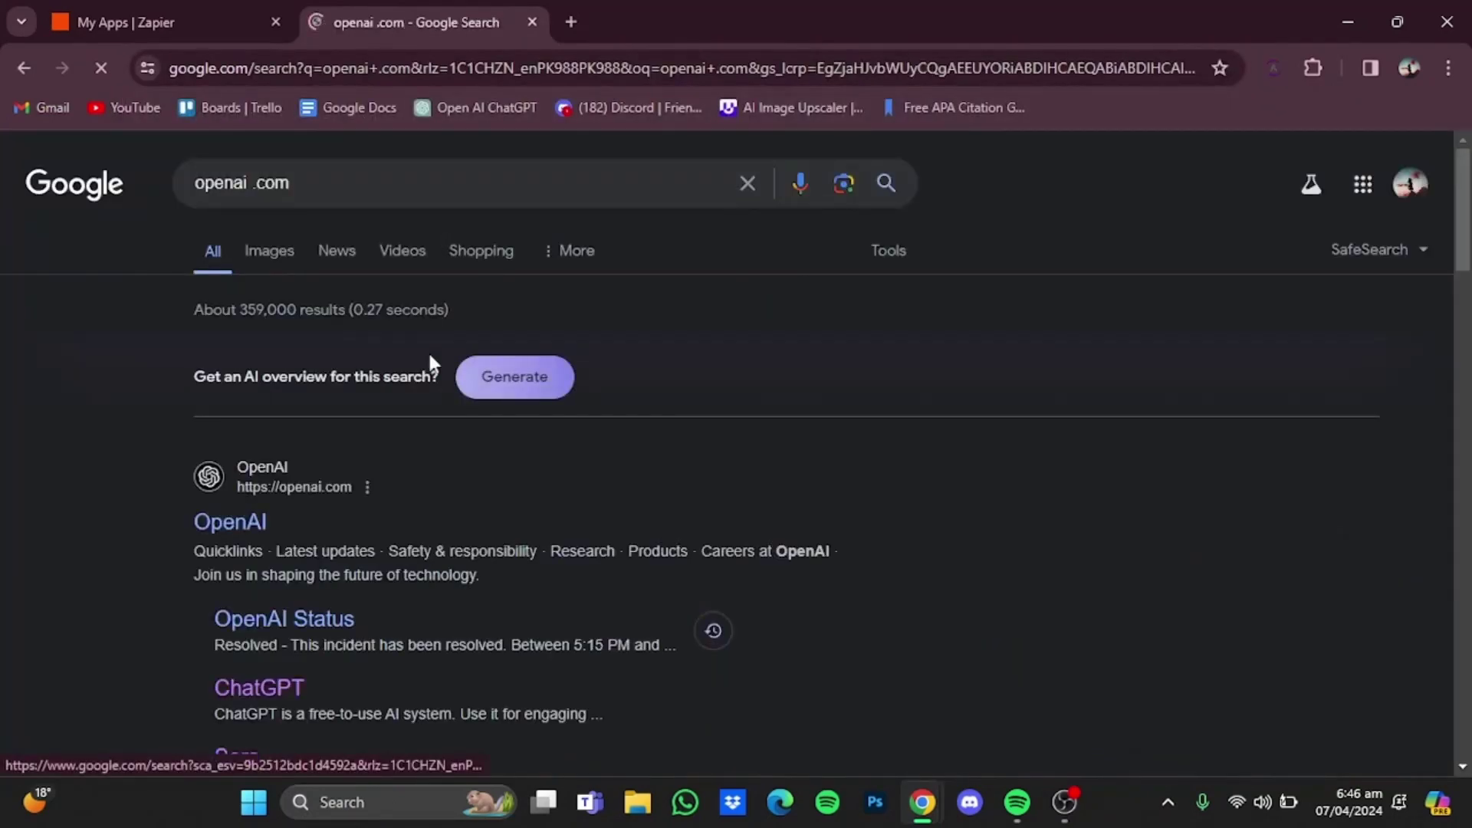
click(238, 530)
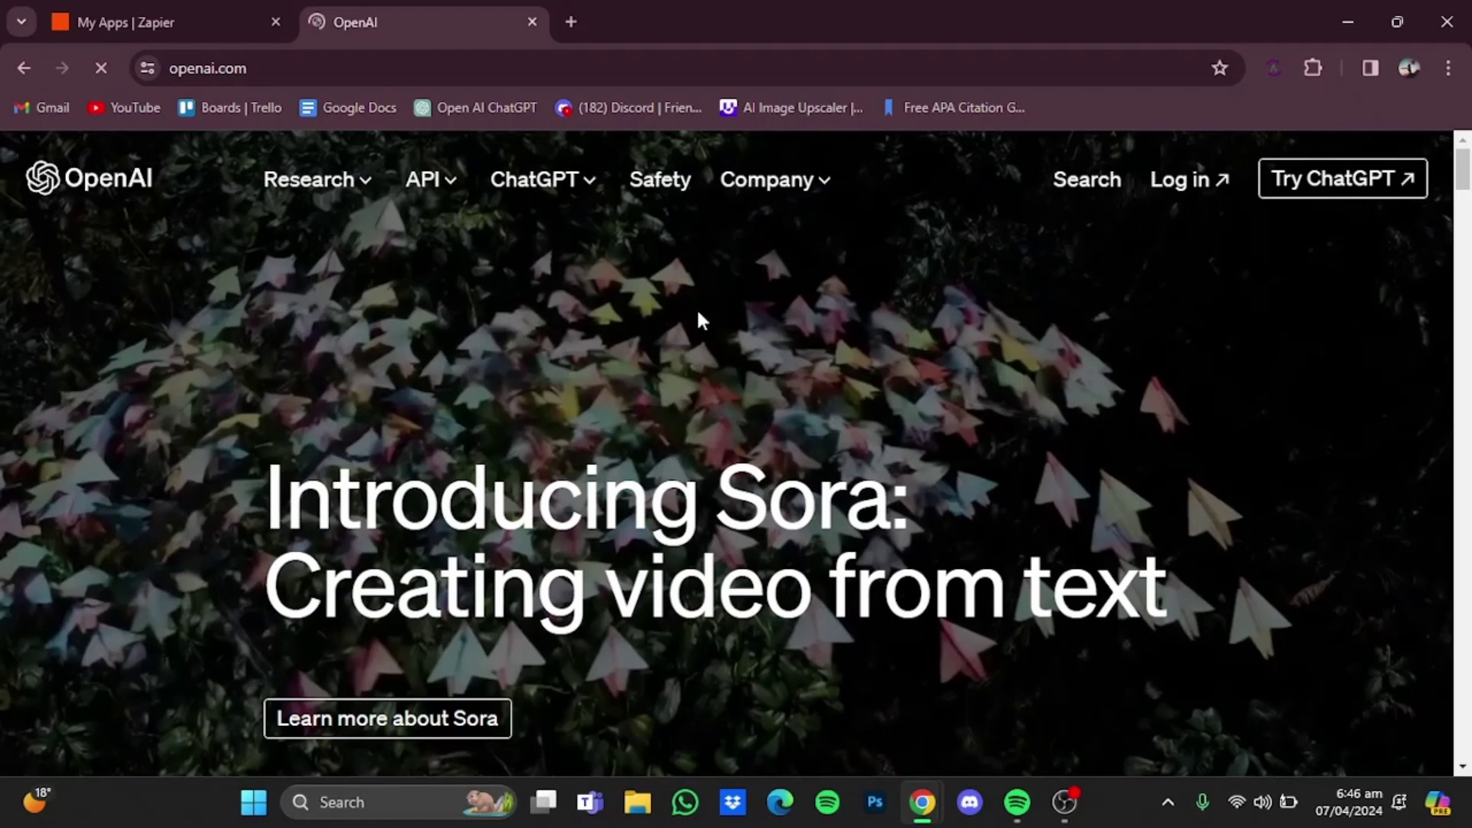
click(1188, 178)
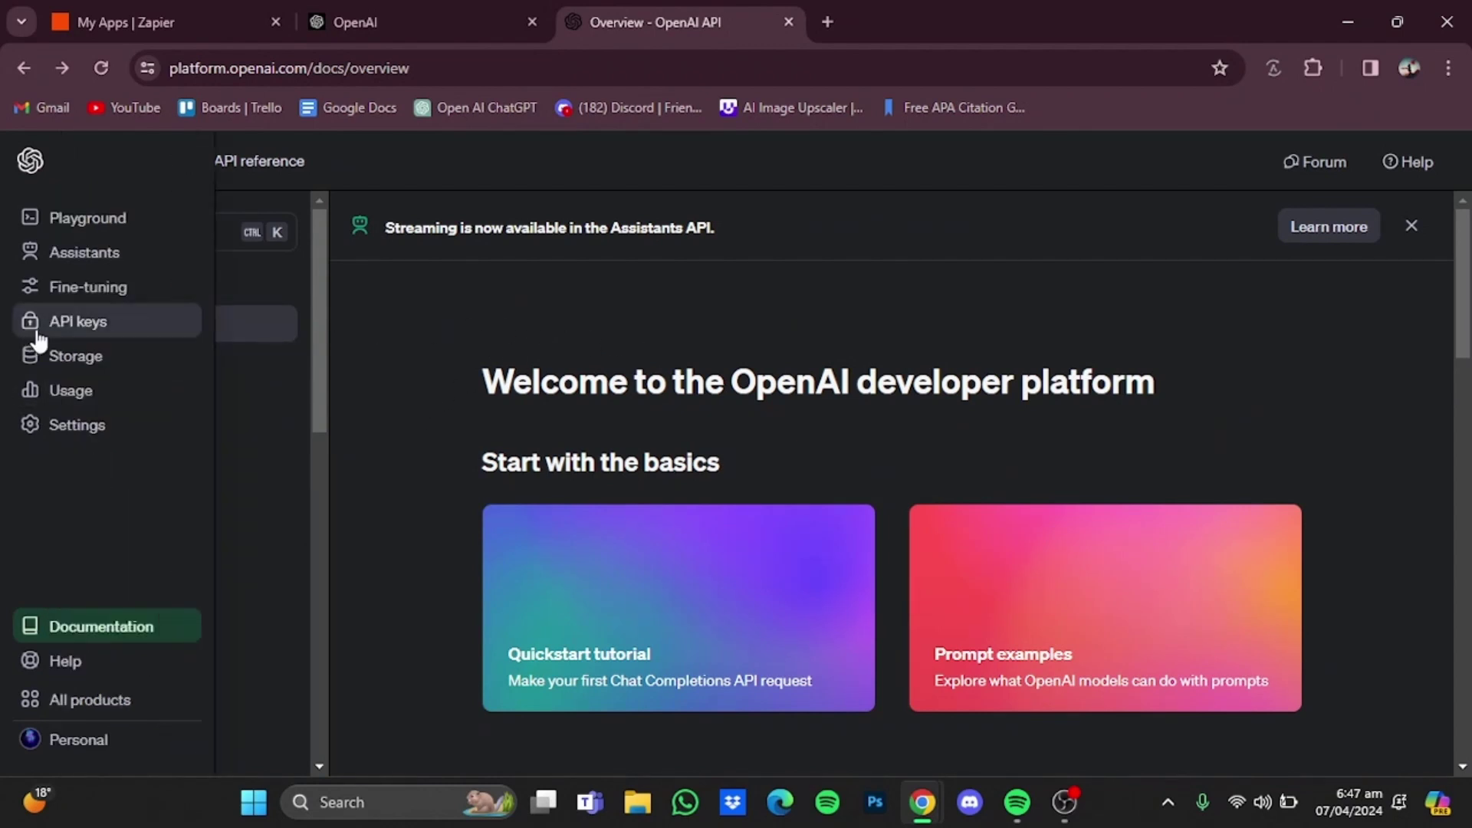
mouse_move(78, 322)
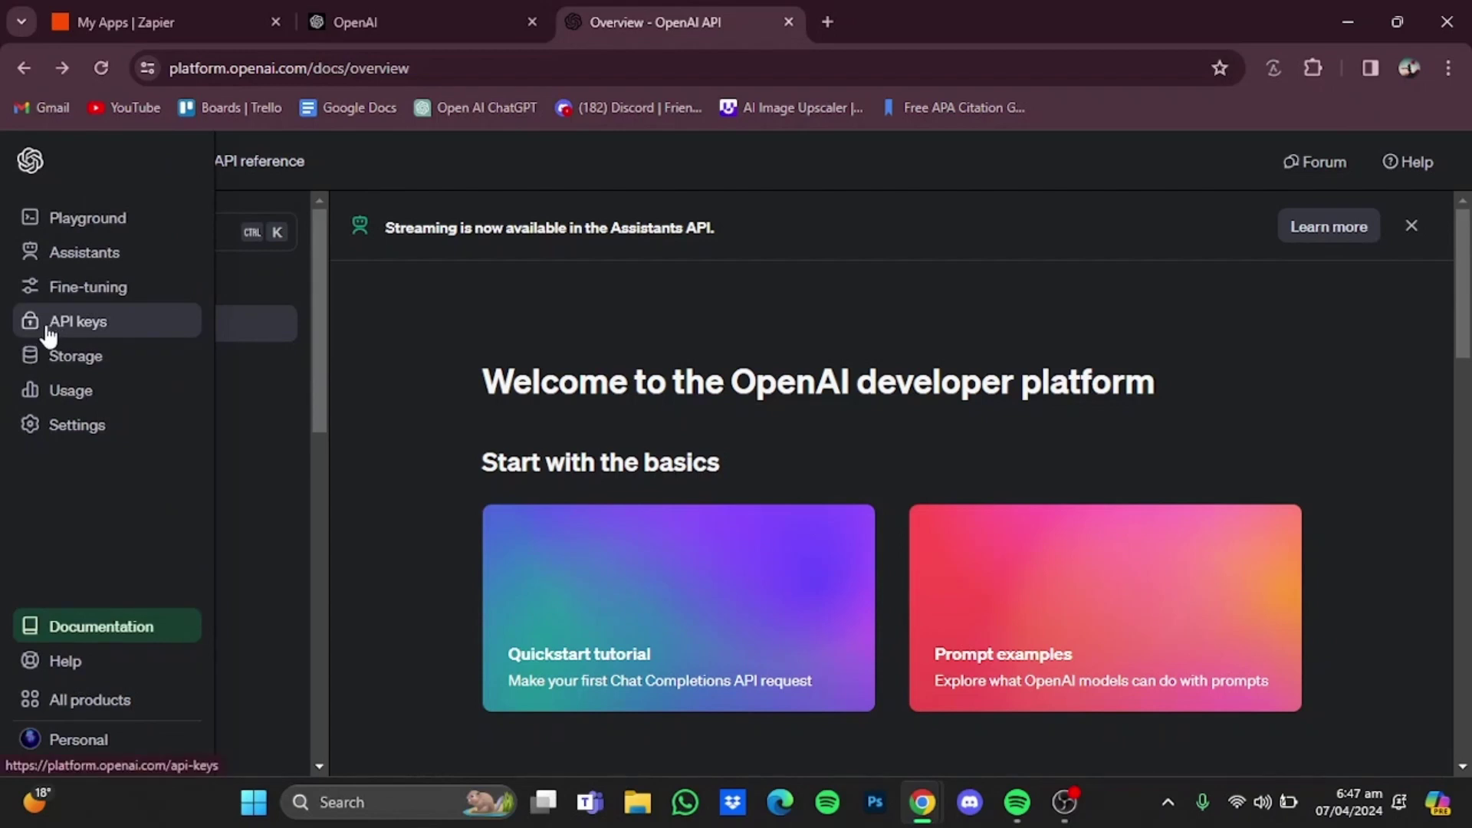
Step: Generate and copy an OpenAI secret key named 'whatsapp', then return to the Zapier tab
click(50, 332)
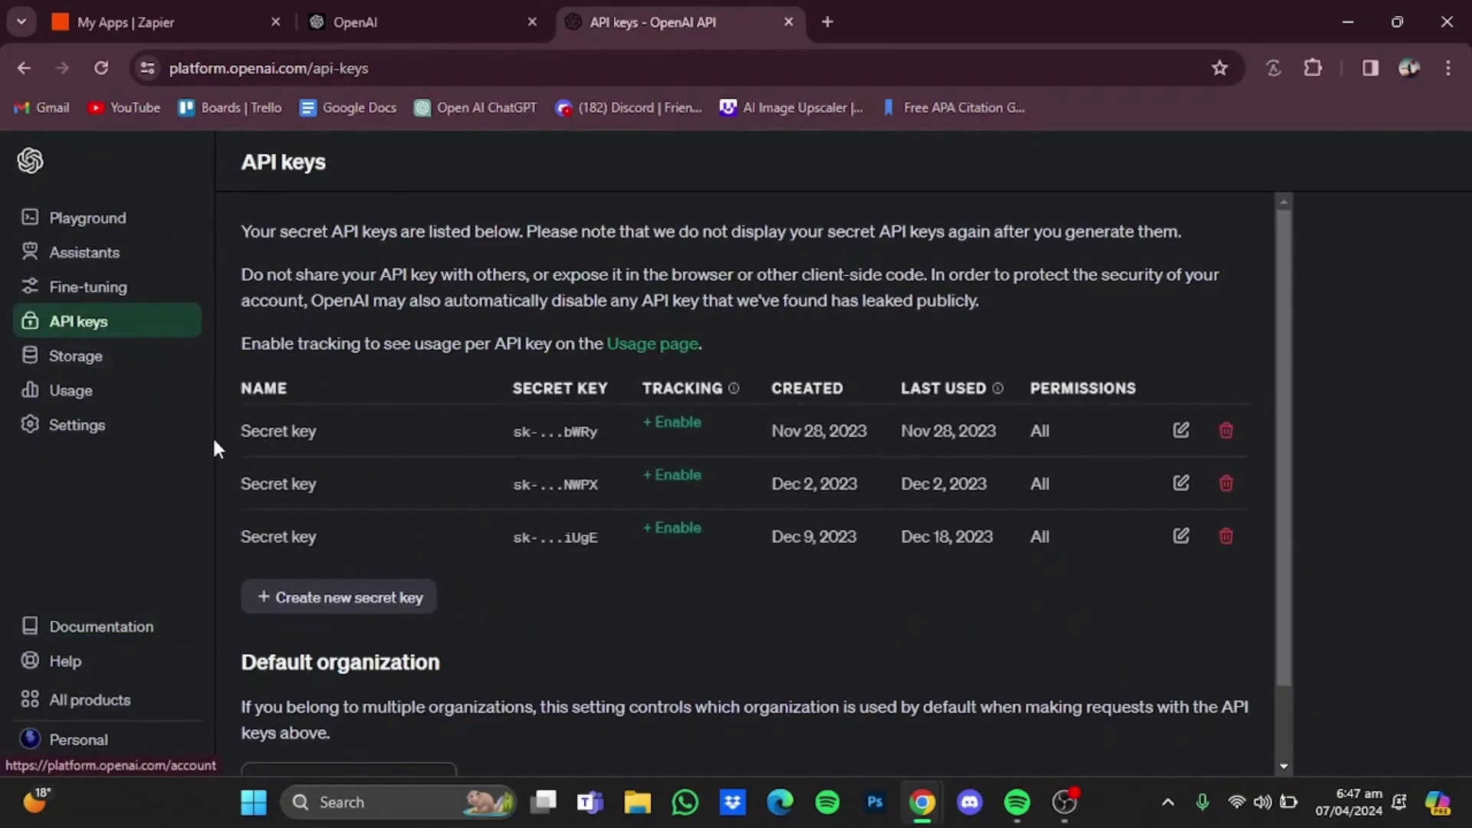
click(388, 610)
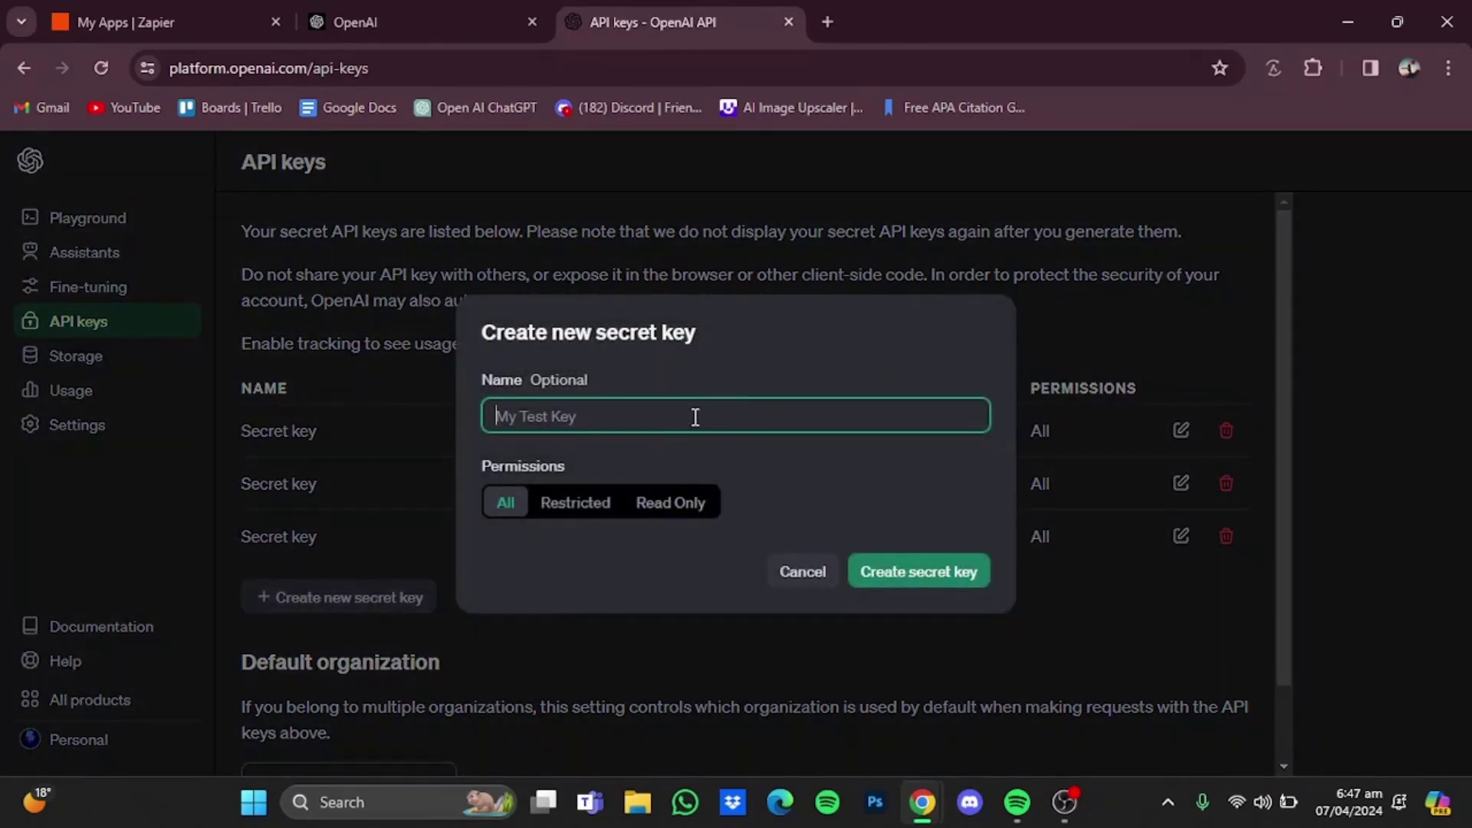
text(chat)
key(BackSpace)
key(BackSpace)
key(BackSpace)
key(BackSpace)
text(whatsapp)
click(914, 579)
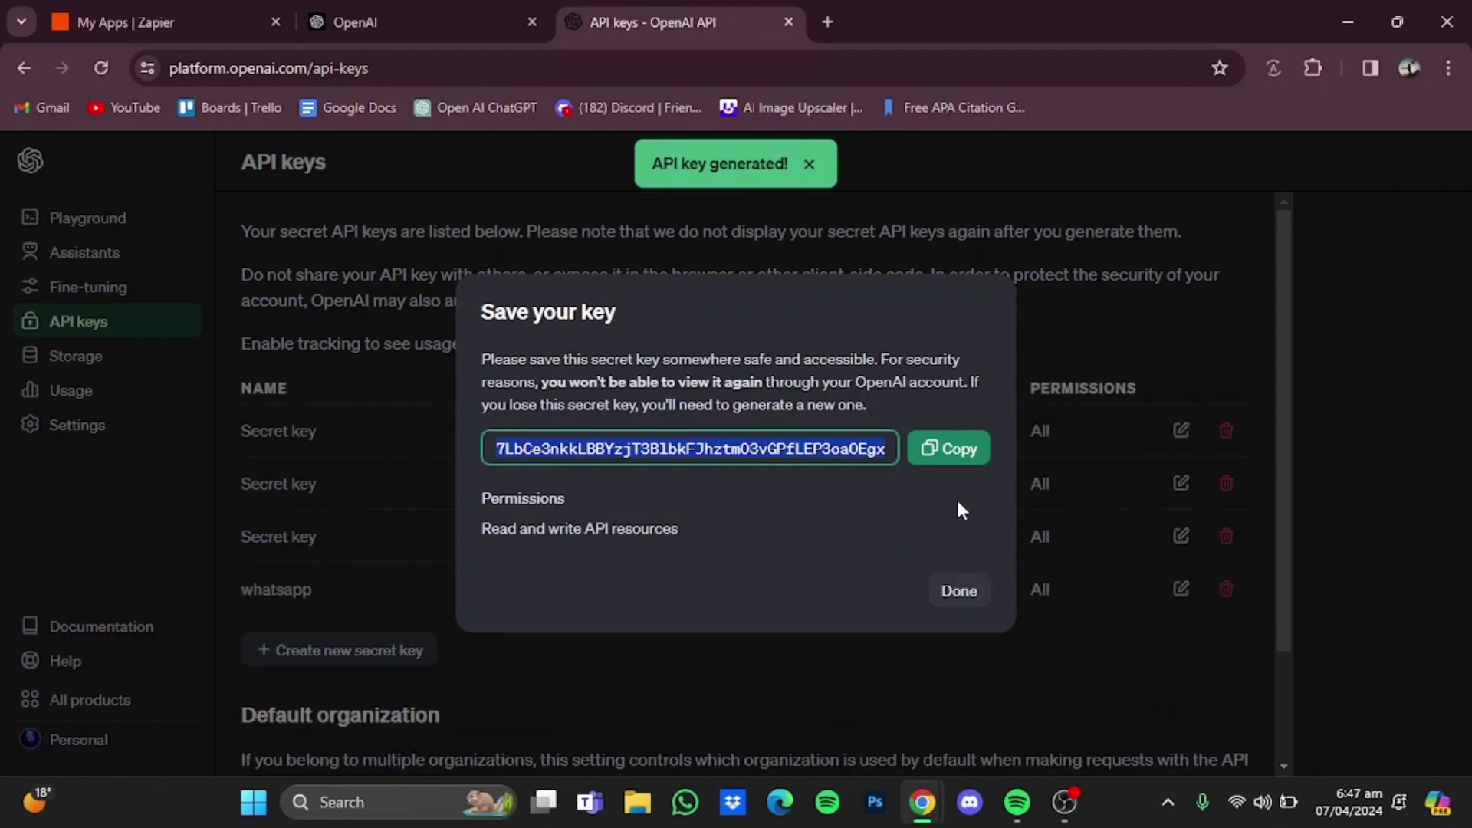
click(949, 448)
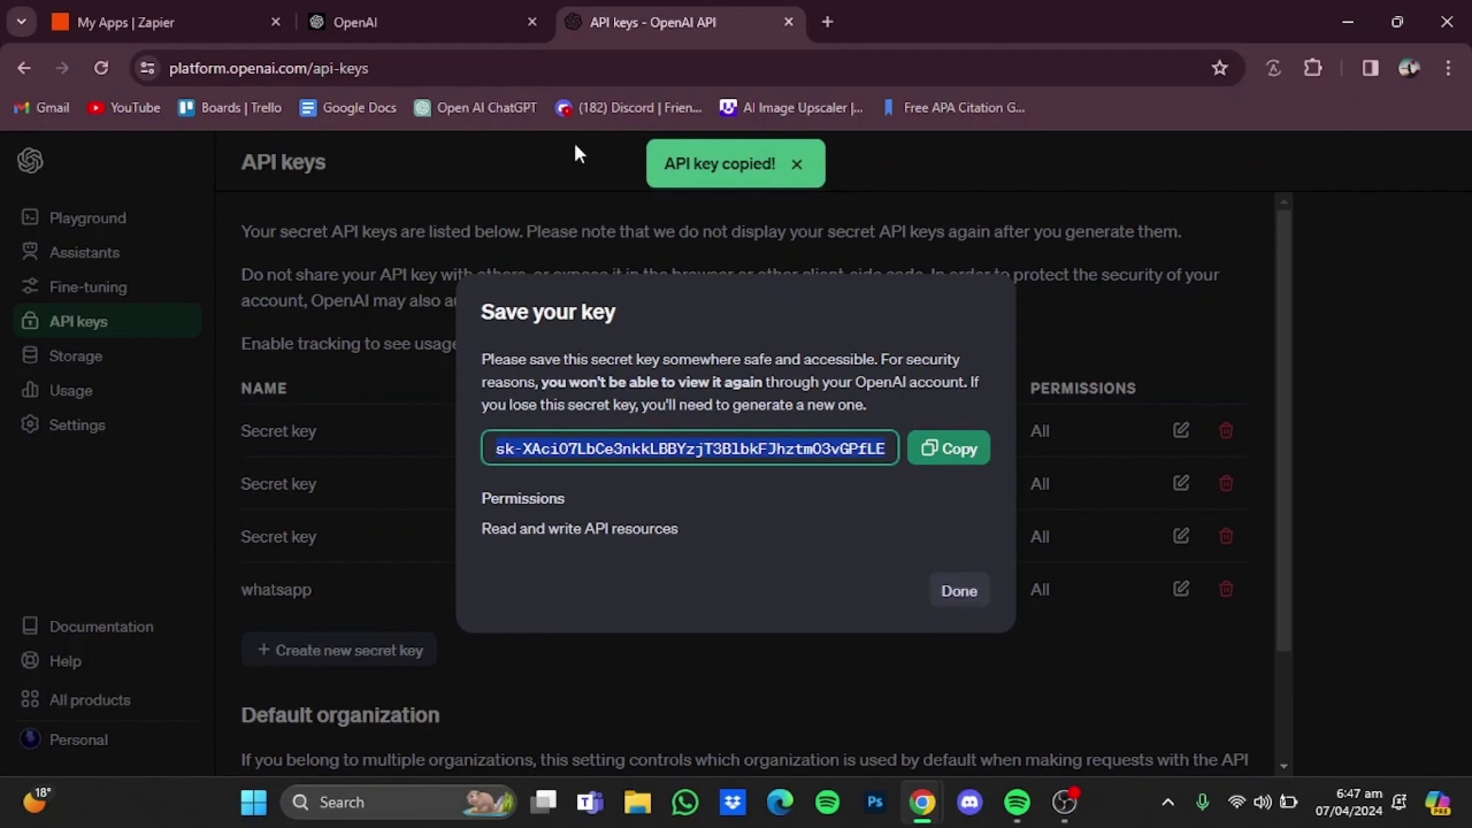
click(215, 16)
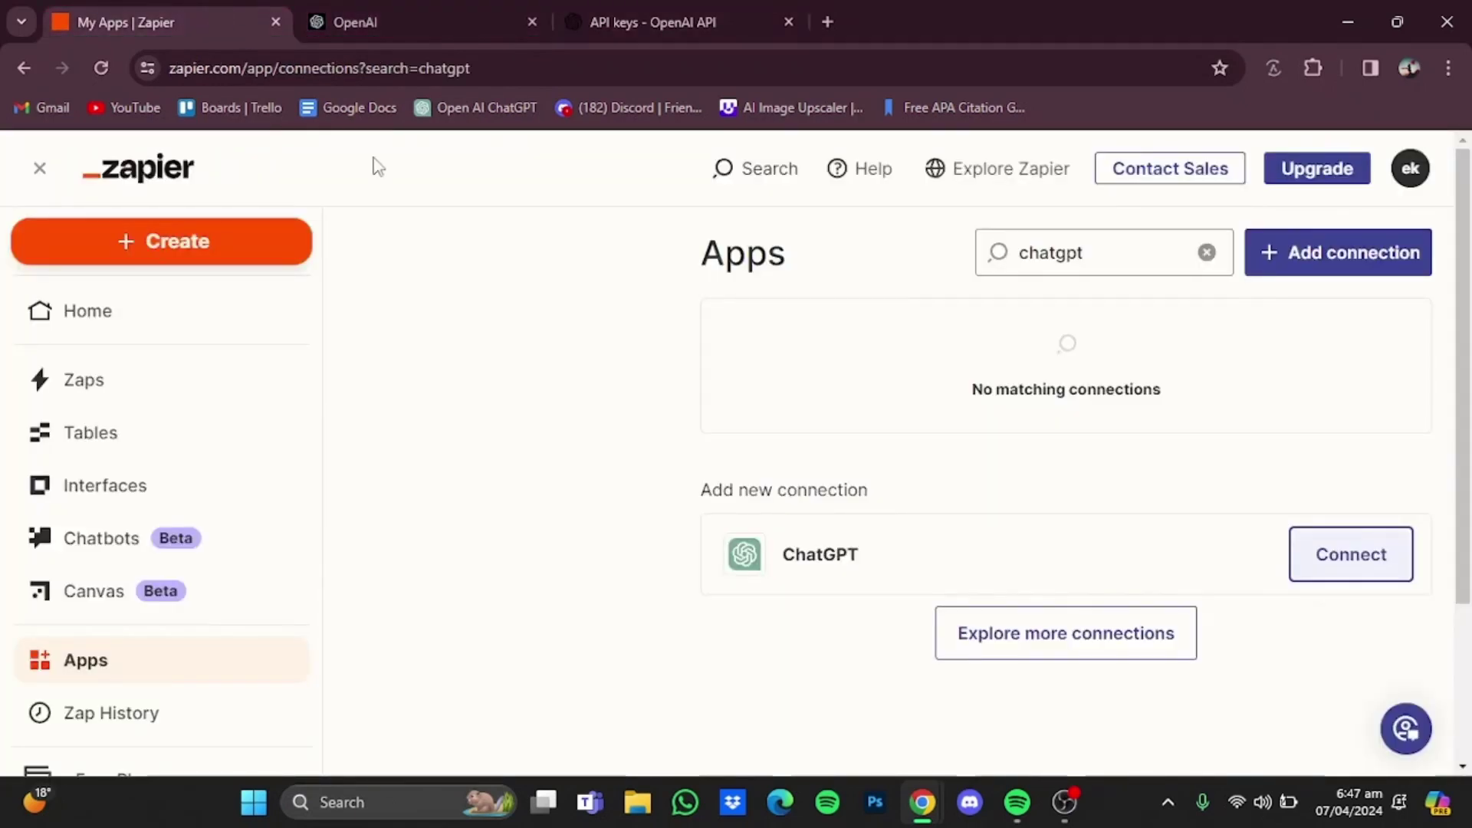
Step: Paste the 'whatsapp' secret key into the ChatGPT connection, submit it, and test the connection
mouse_move(922, 802)
click(1036, 690)
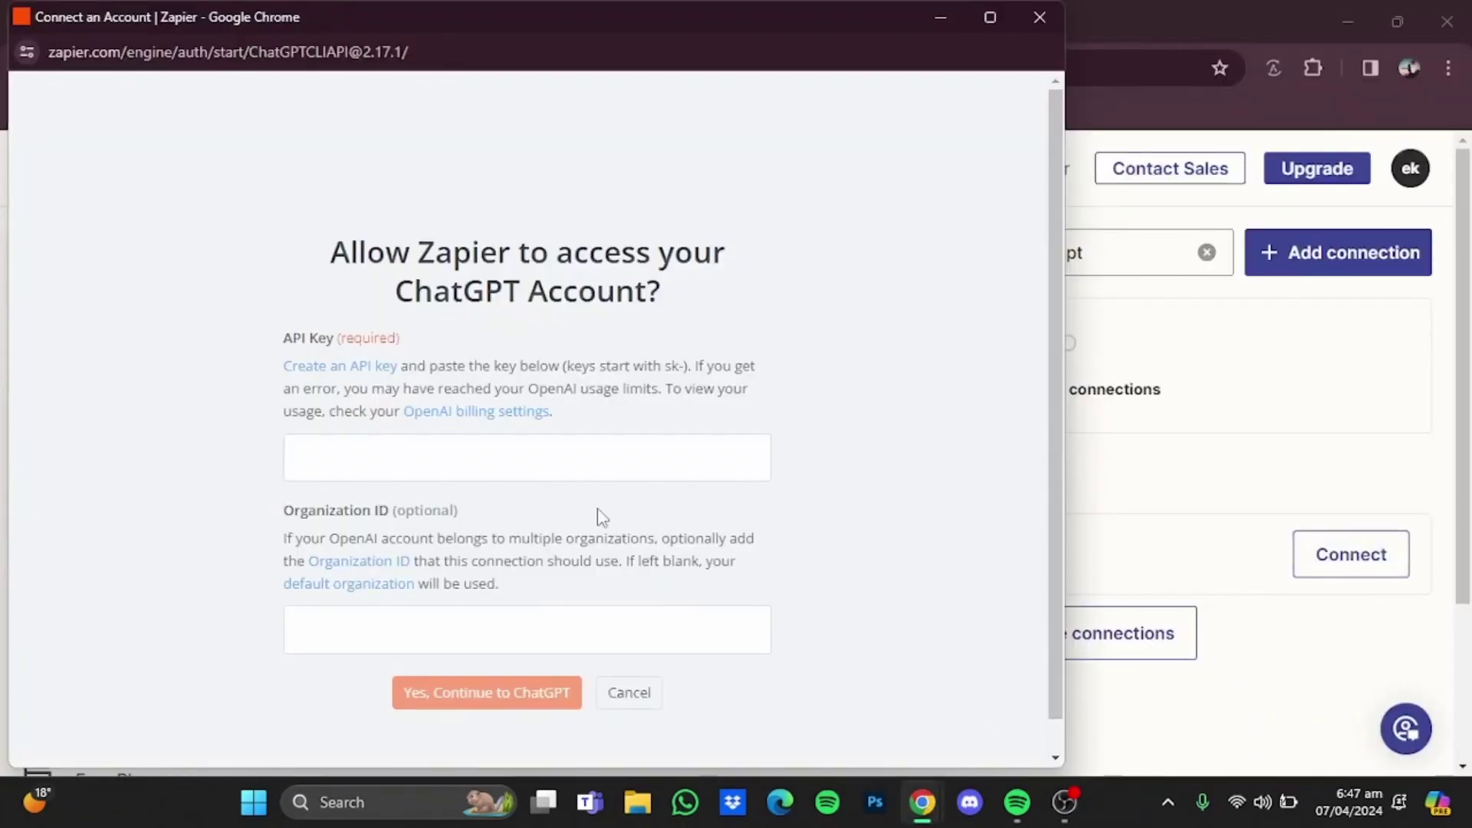
click(507, 458)
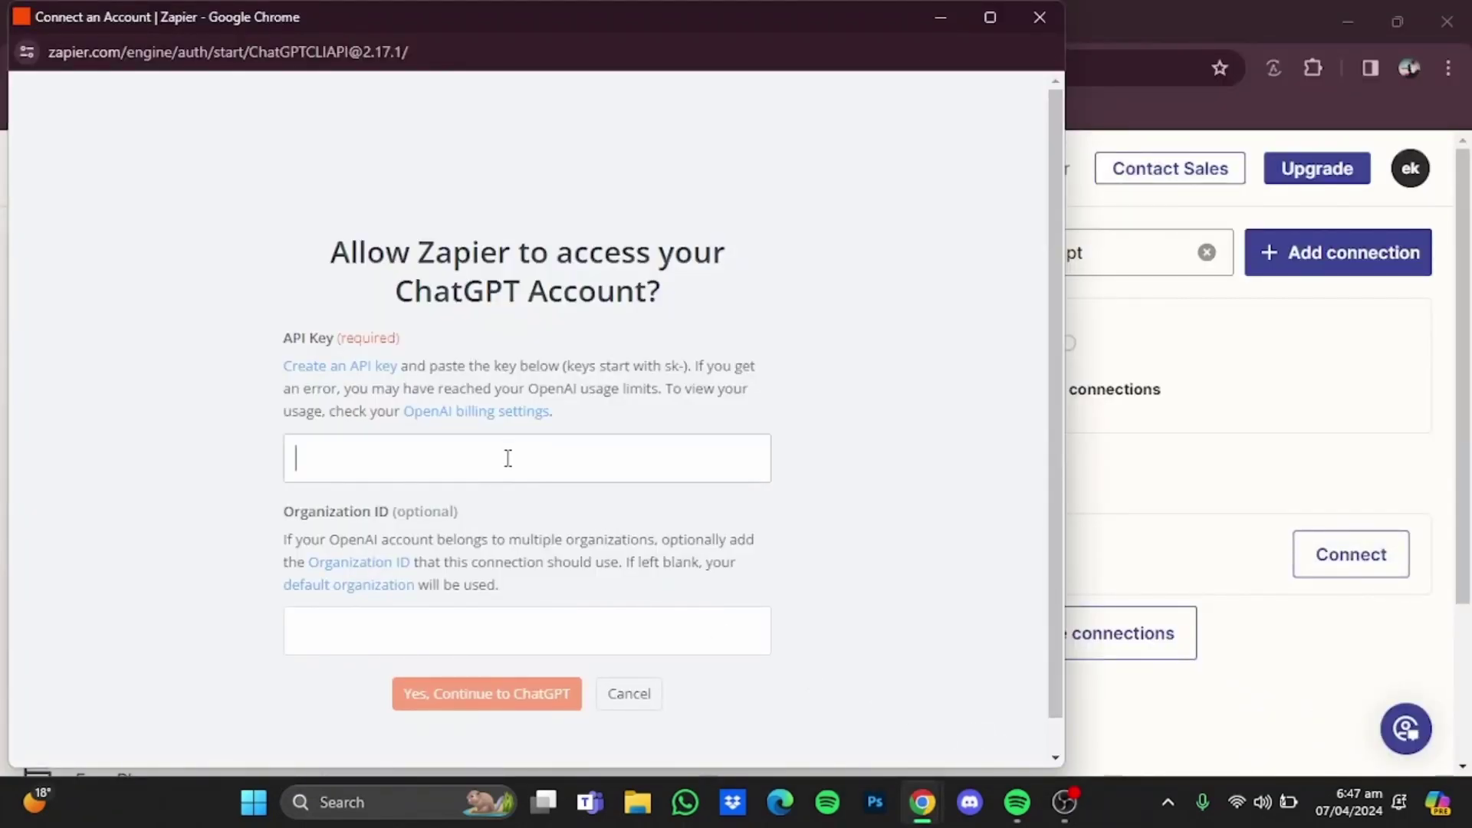
key(ctrl+v)
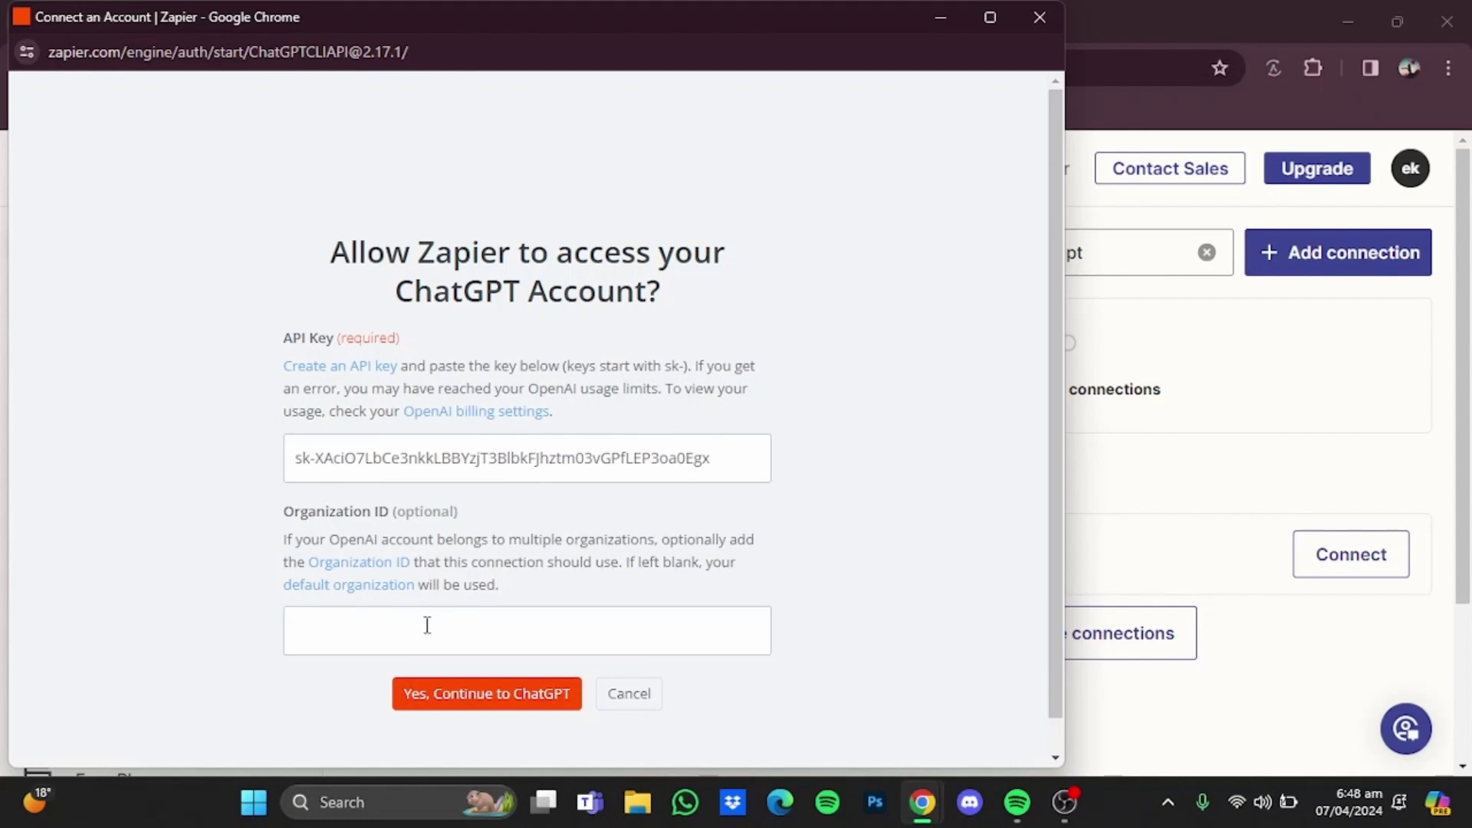
click(454, 698)
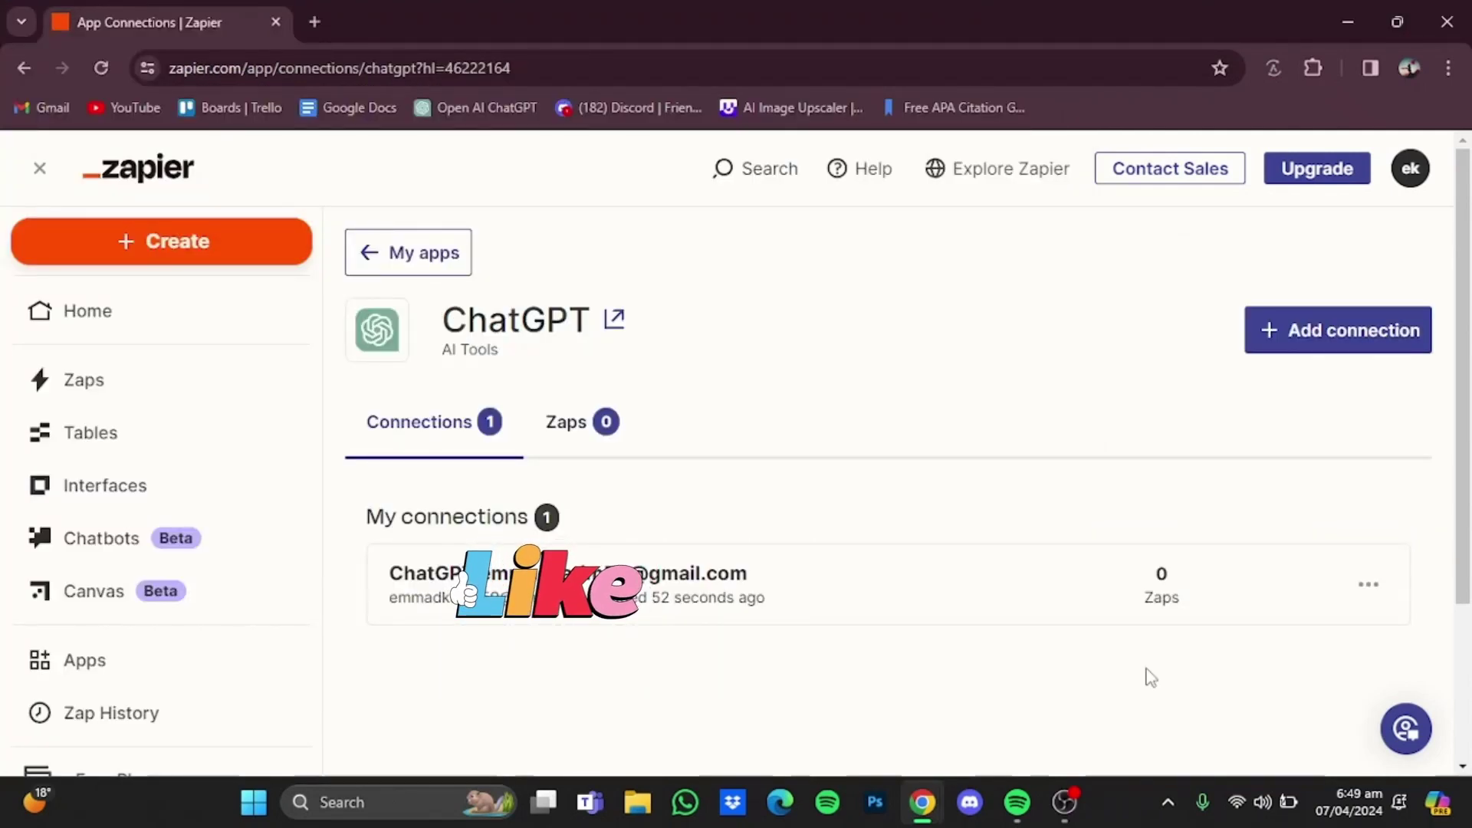
click(1369, 586)
click(1282, 472)
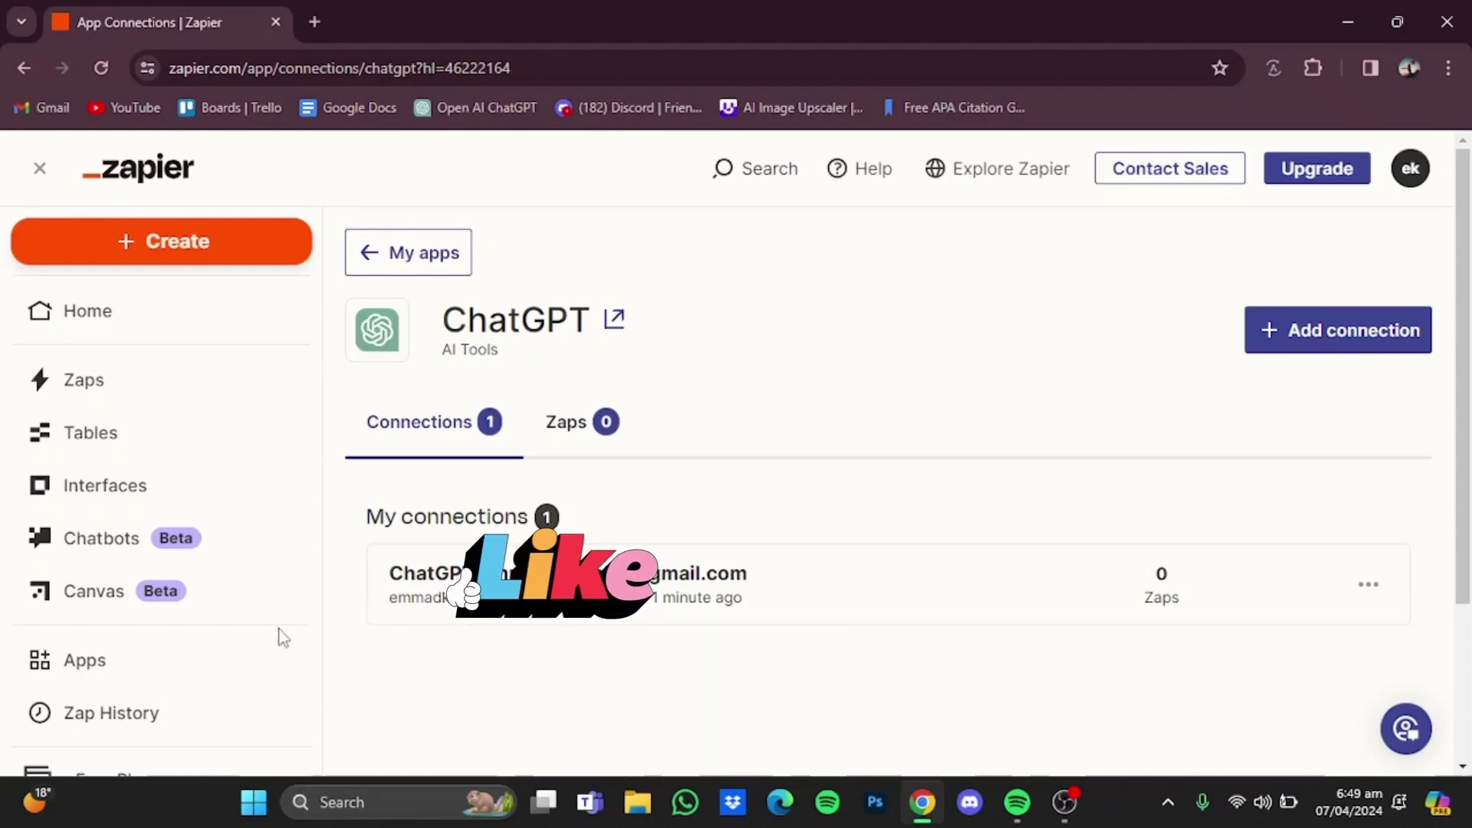
Step: Search Apps for 'whatsapp', begin a WhatsApp Notifications connection, and start entering the phone number
click(207, 660)
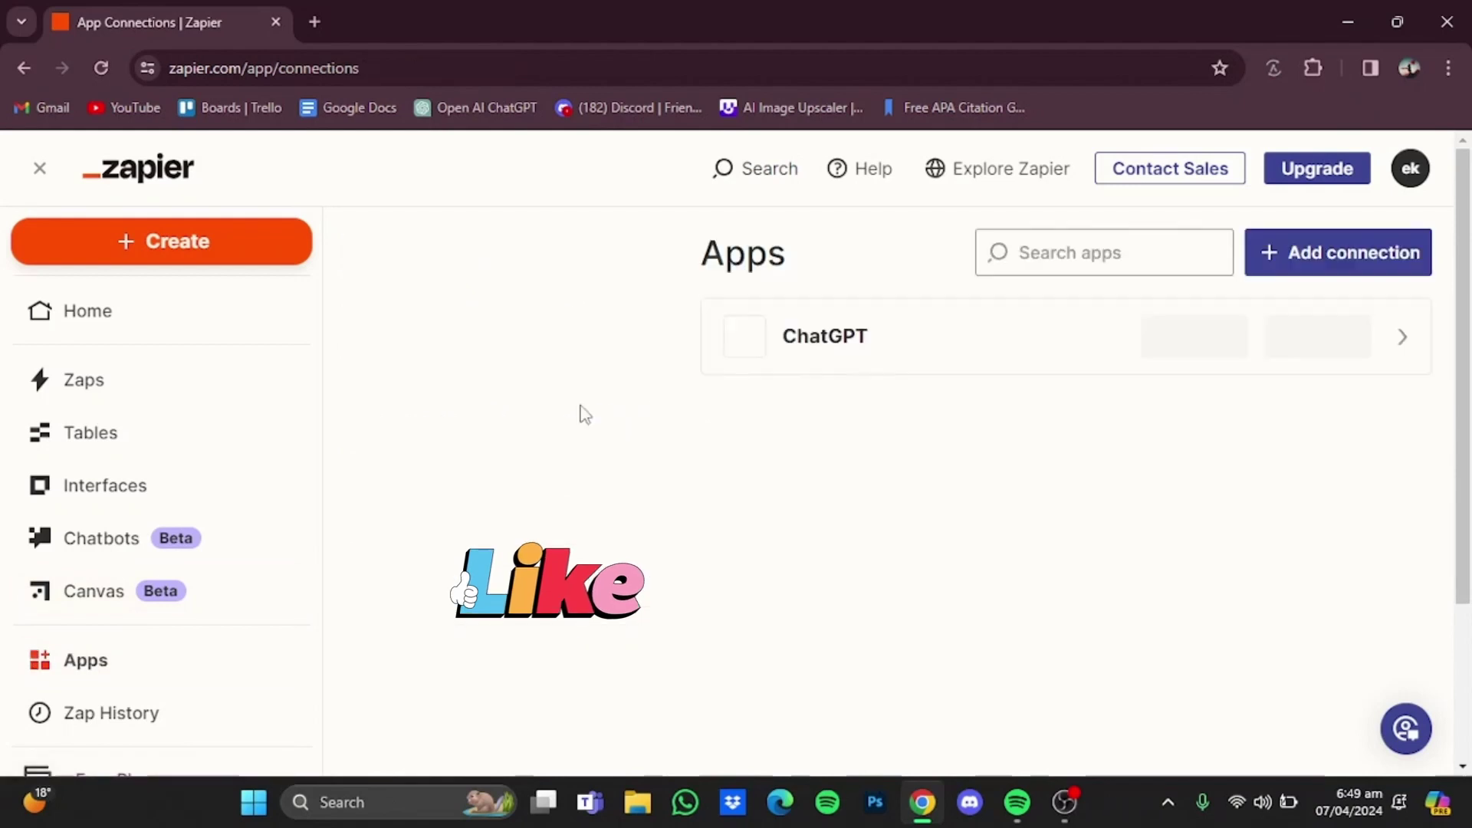
click(1066, 252)
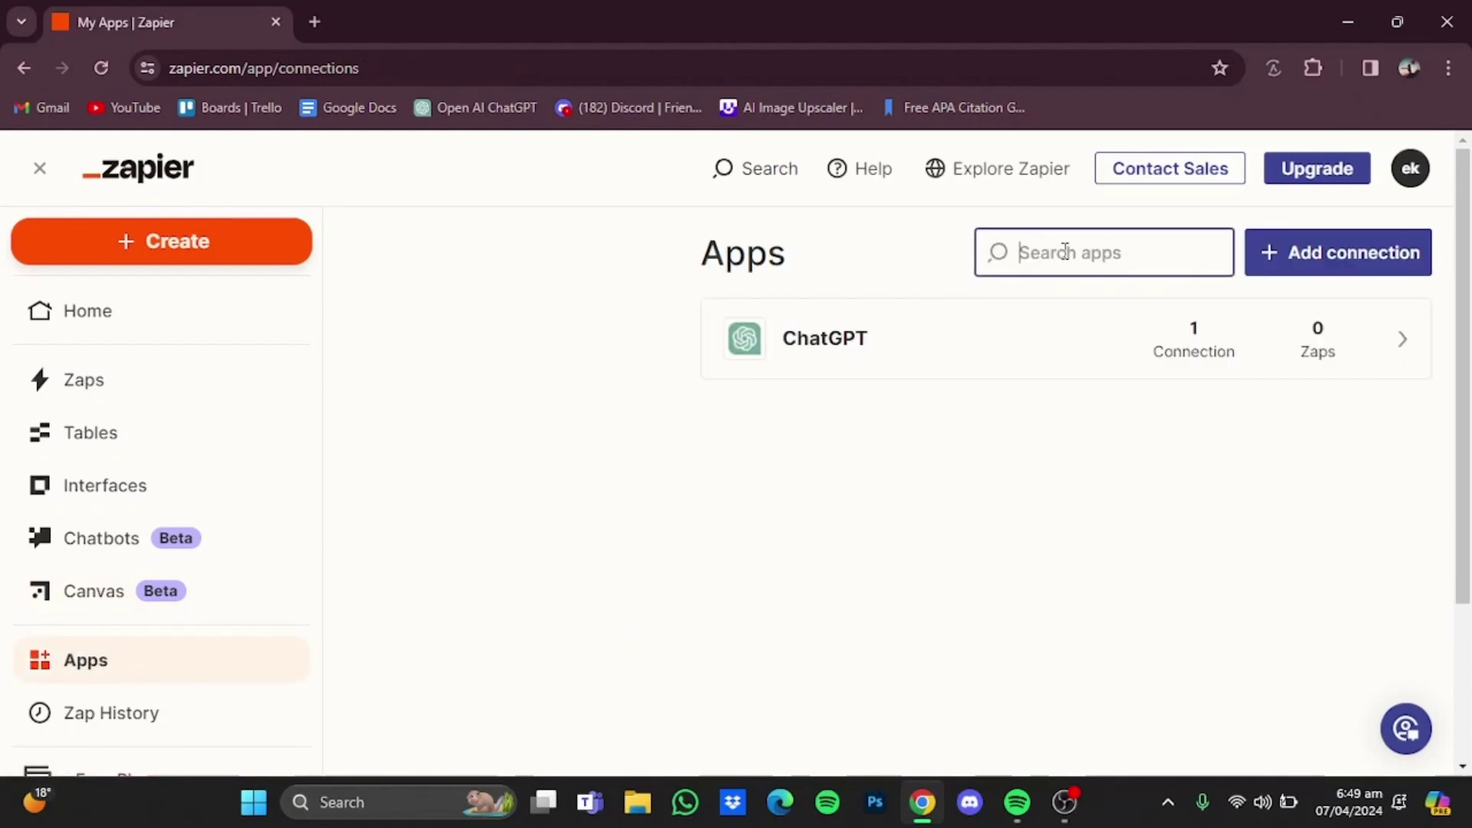
text(whatsap)
text(p)
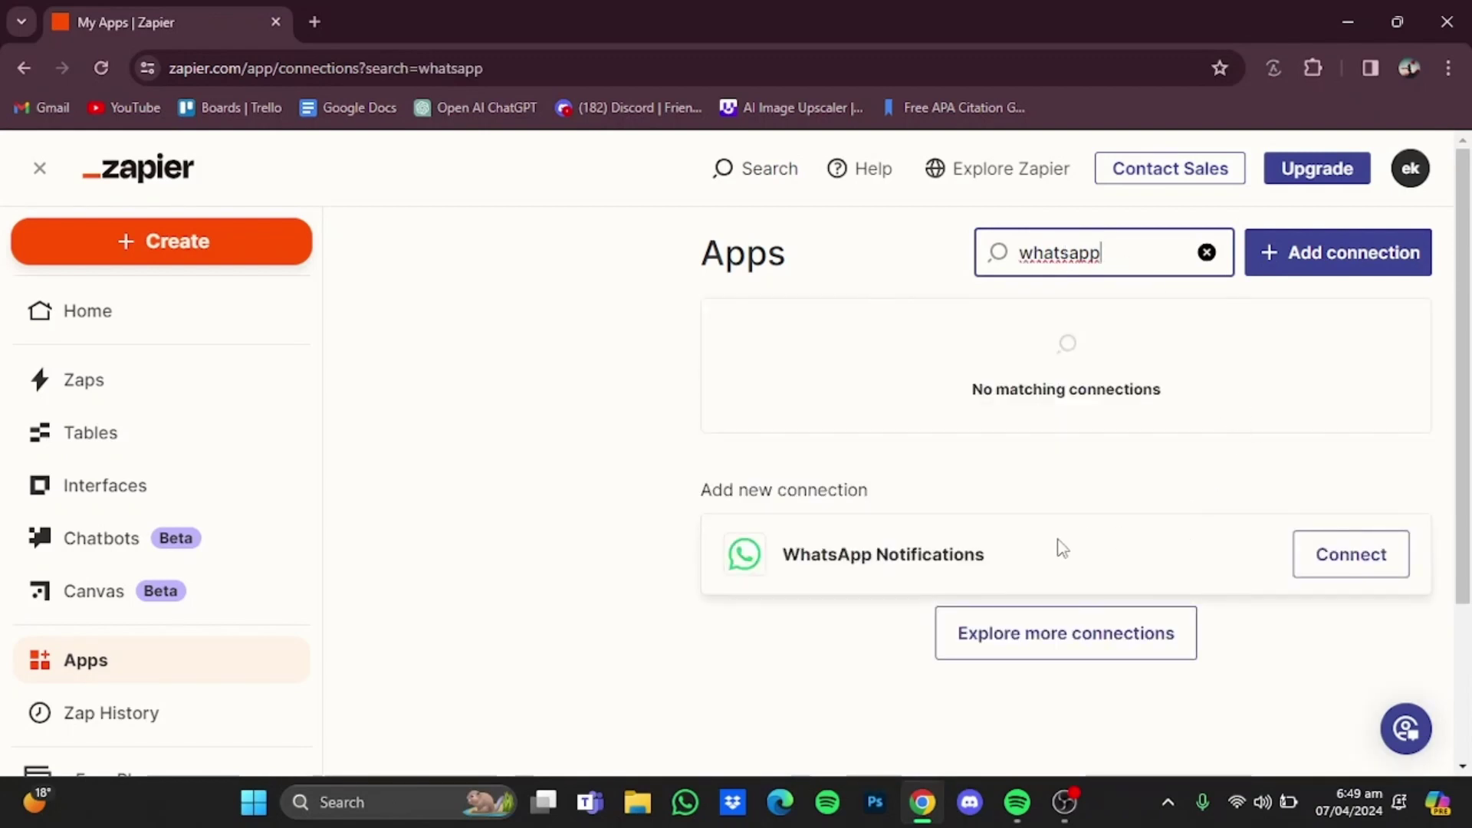
click(1350, 554)
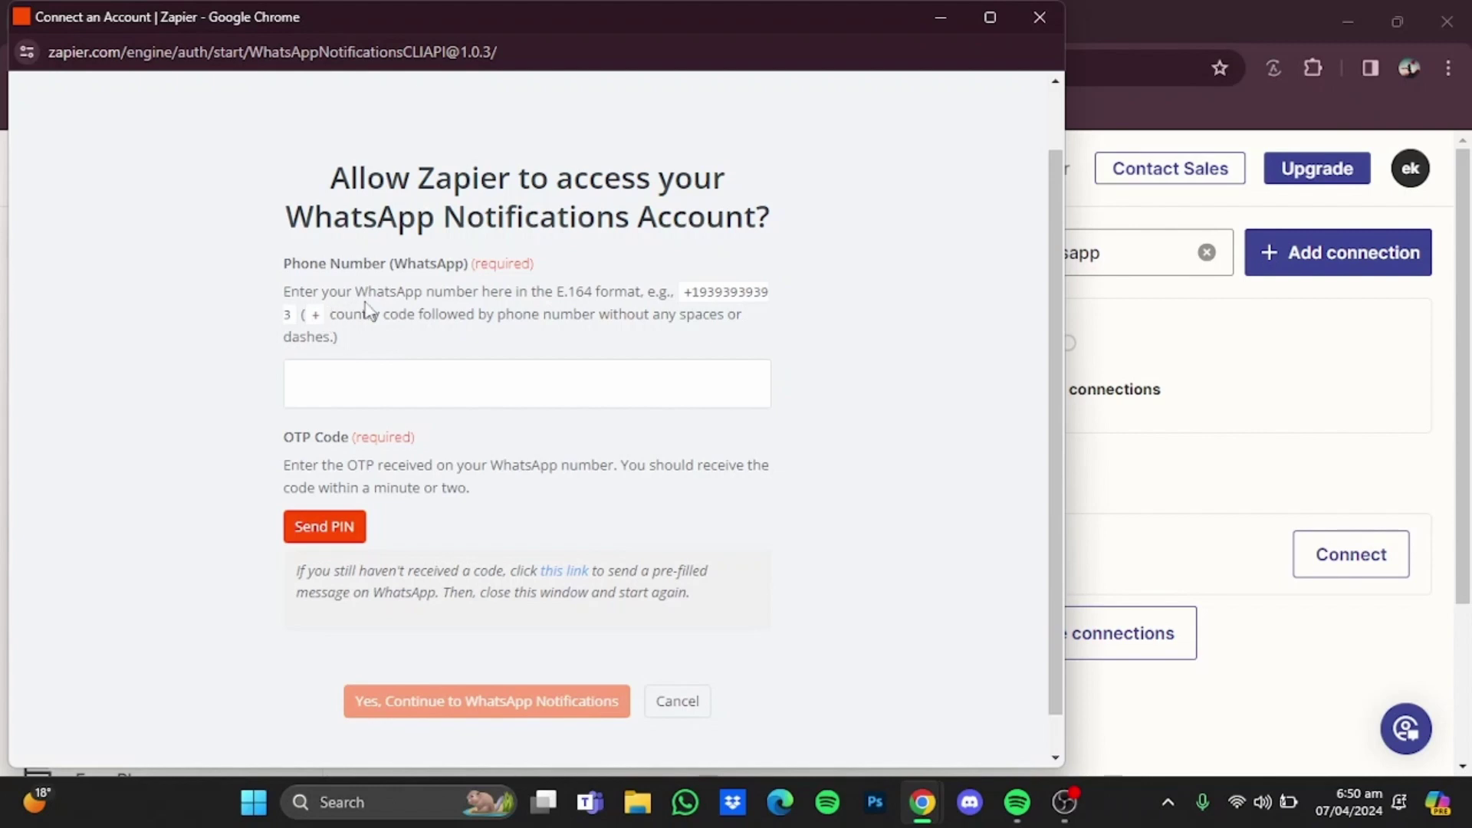
click(456, 395)
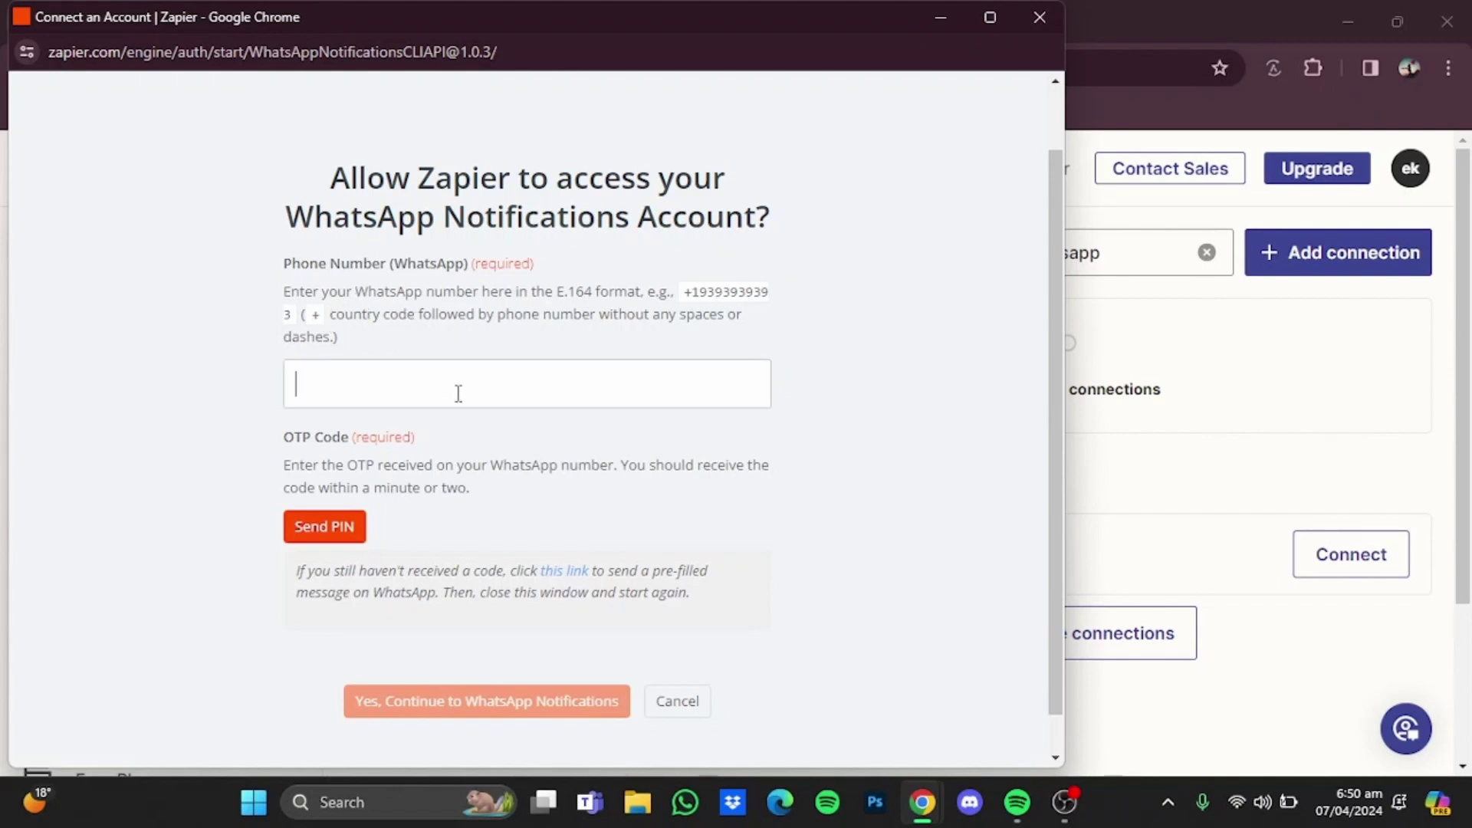
text(+)
text(56)
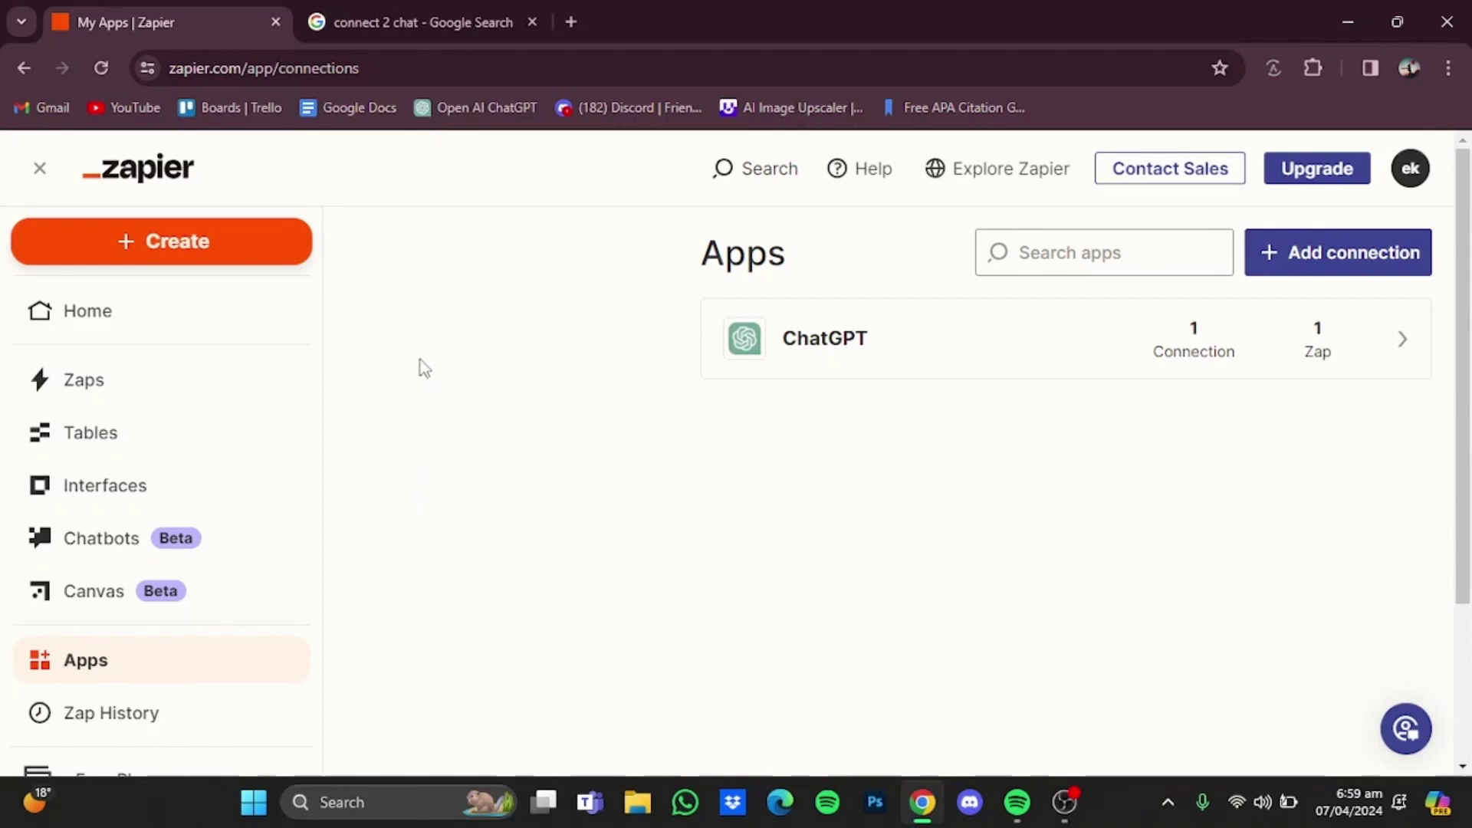
Step: Start a new Zap from the Create menu for the WhatsApp-ChatGPT auto-reply automation
click(257, 242)
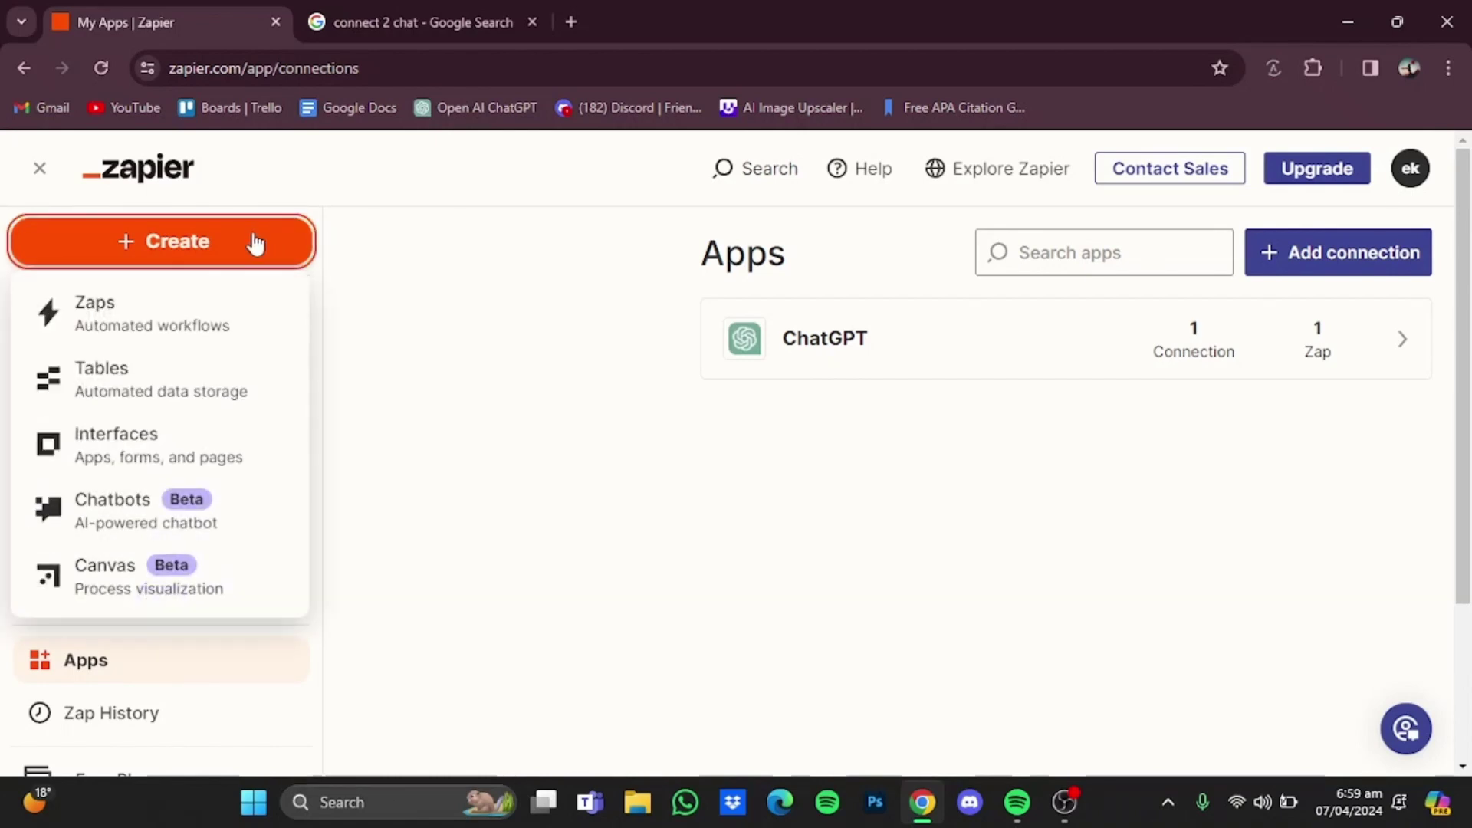
click(208, 319)
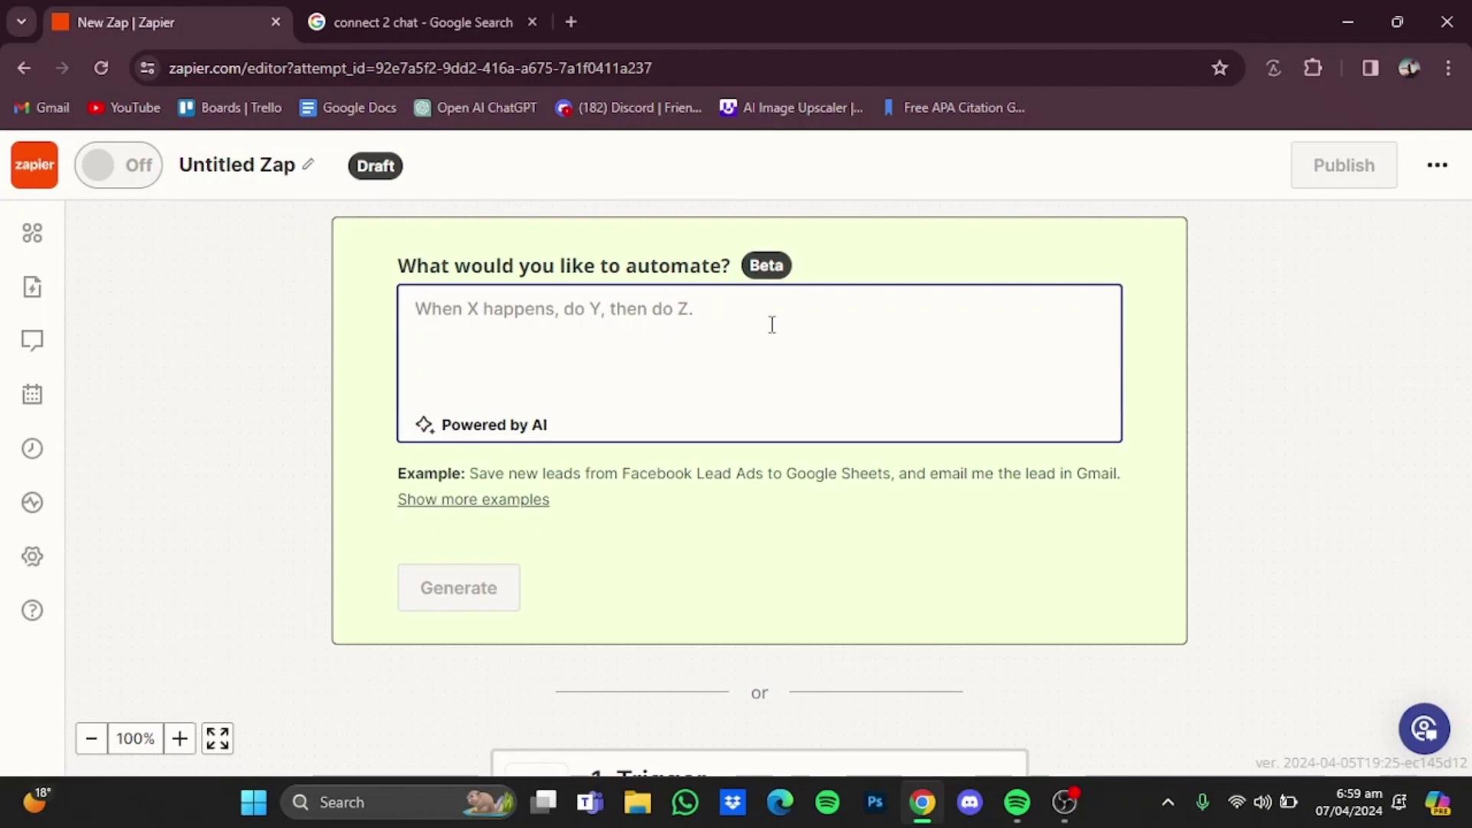
text(when i receive a whatsapp m)
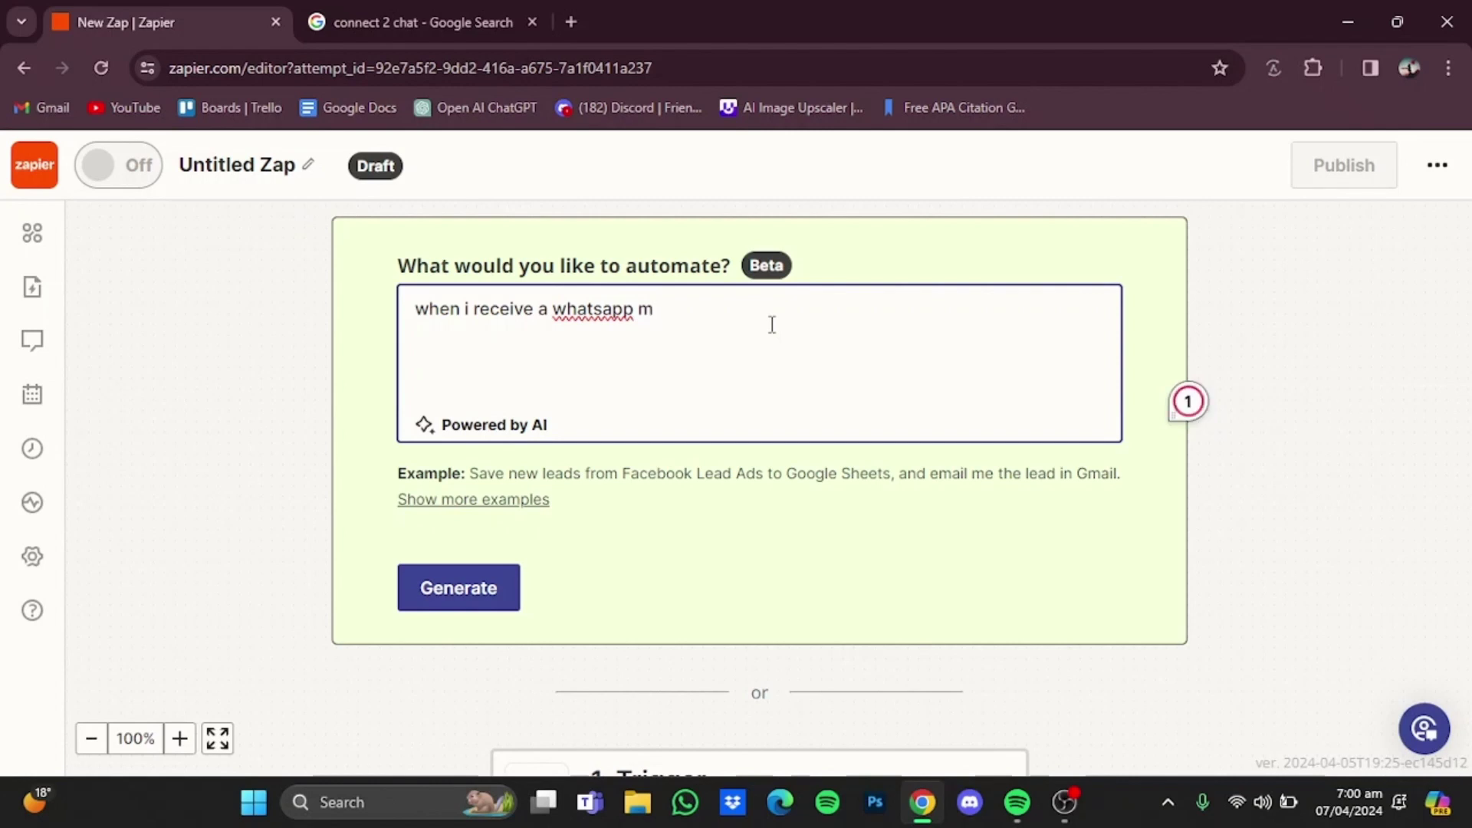
text(essa)
text(ge send it to c)
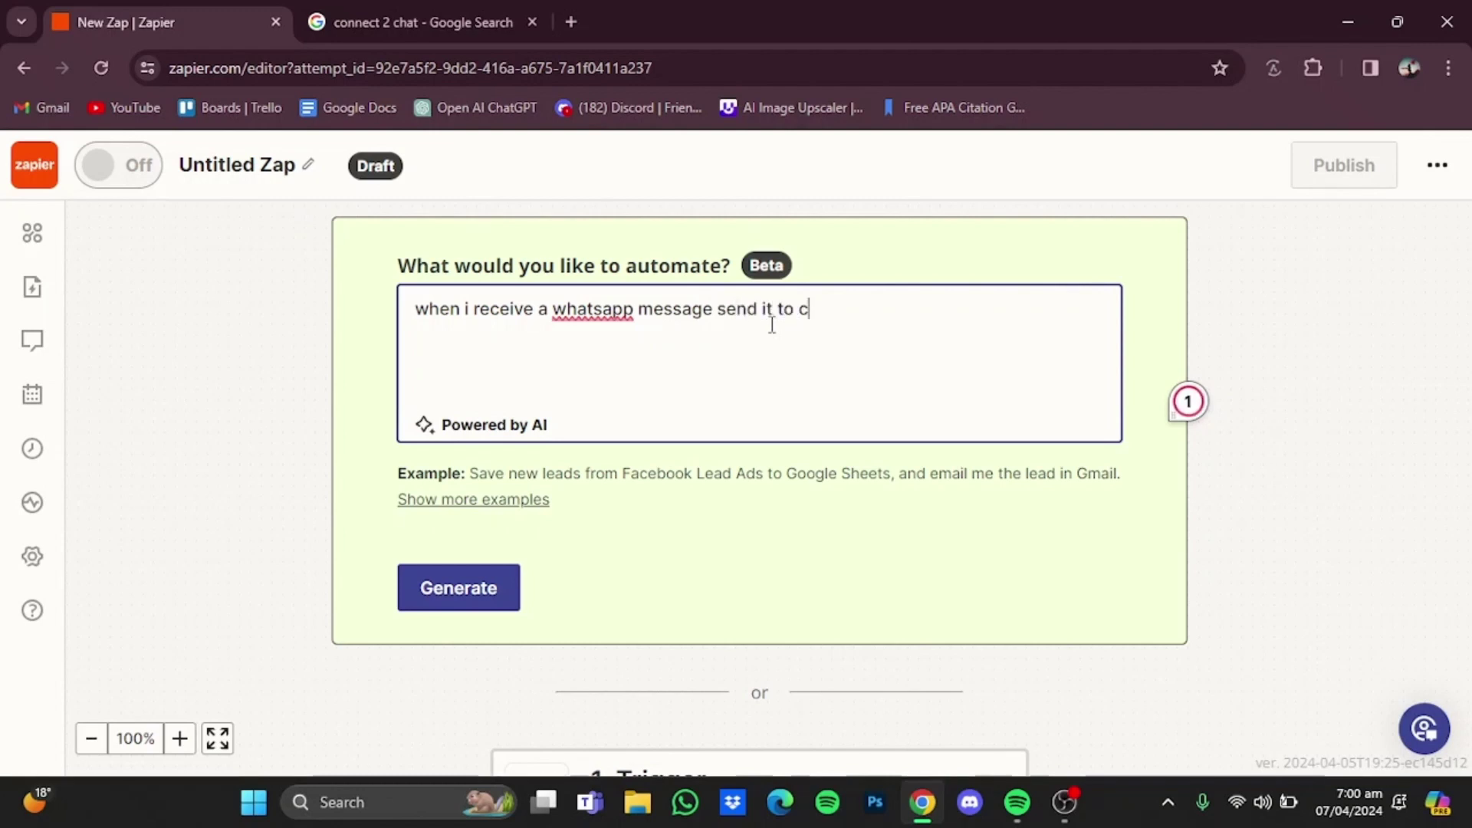
text(hatgpt and copy )
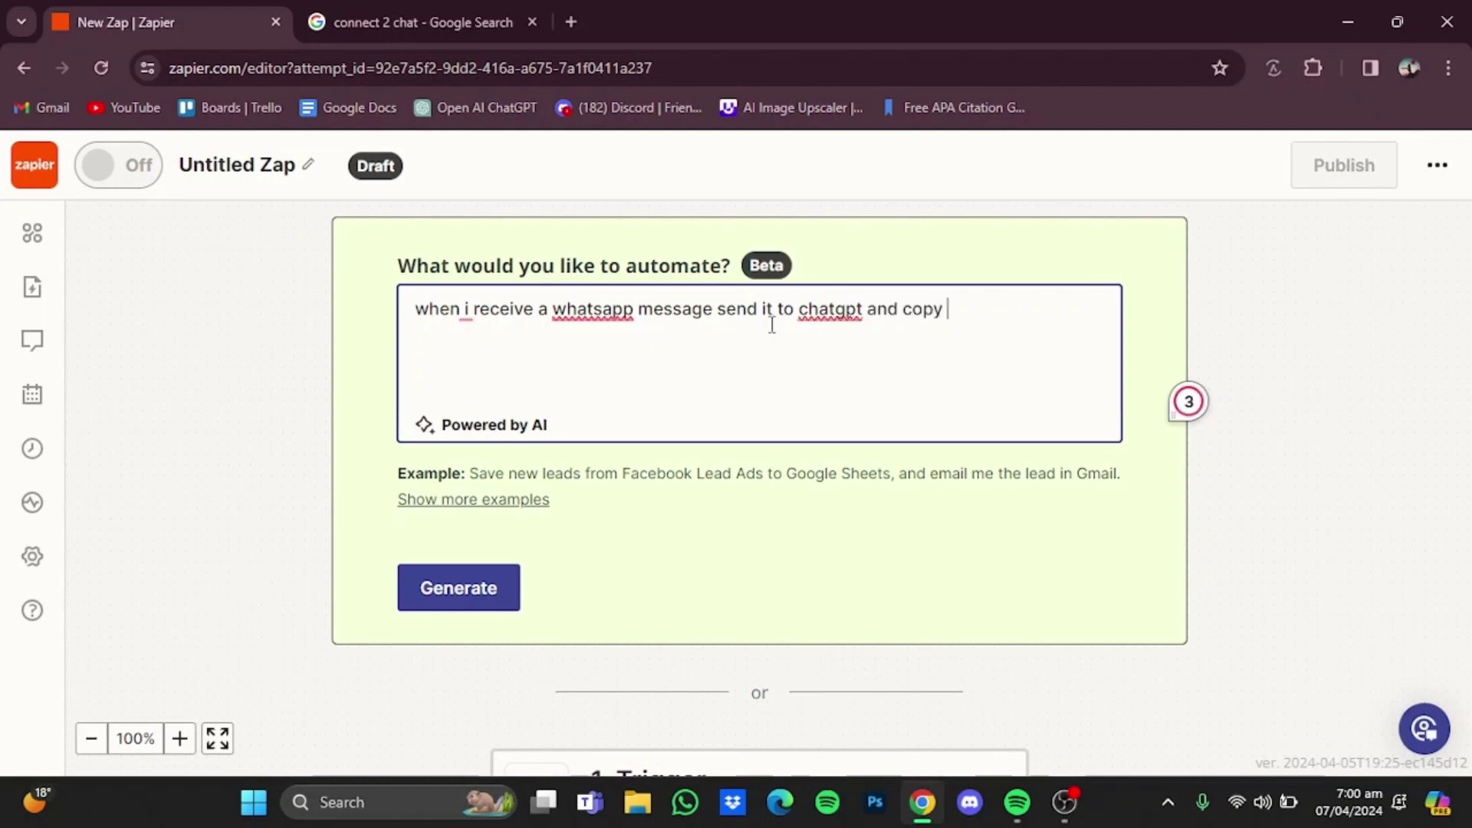
text(its response and send it back )
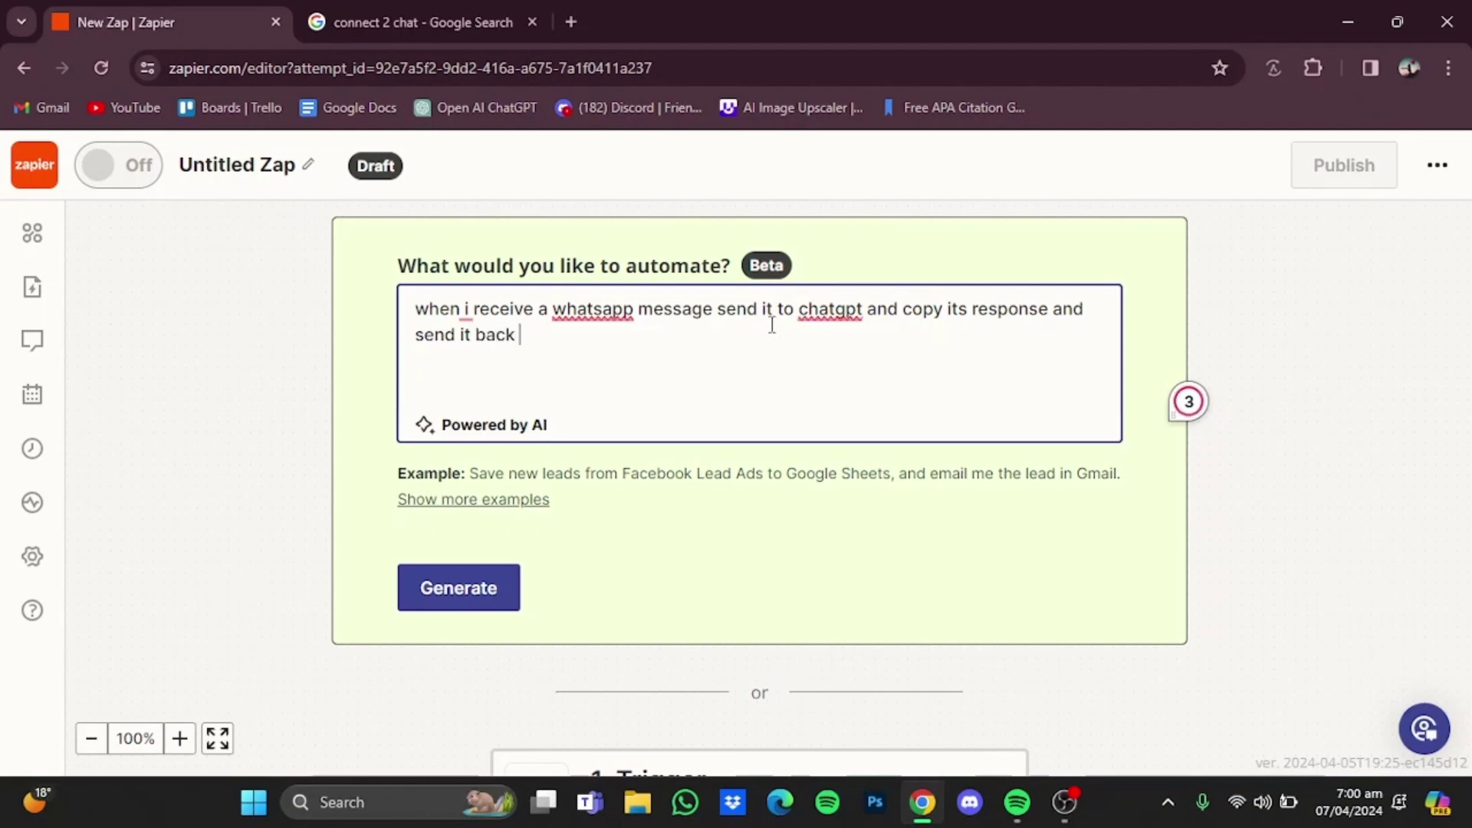
text(to whatsapp as a reply)
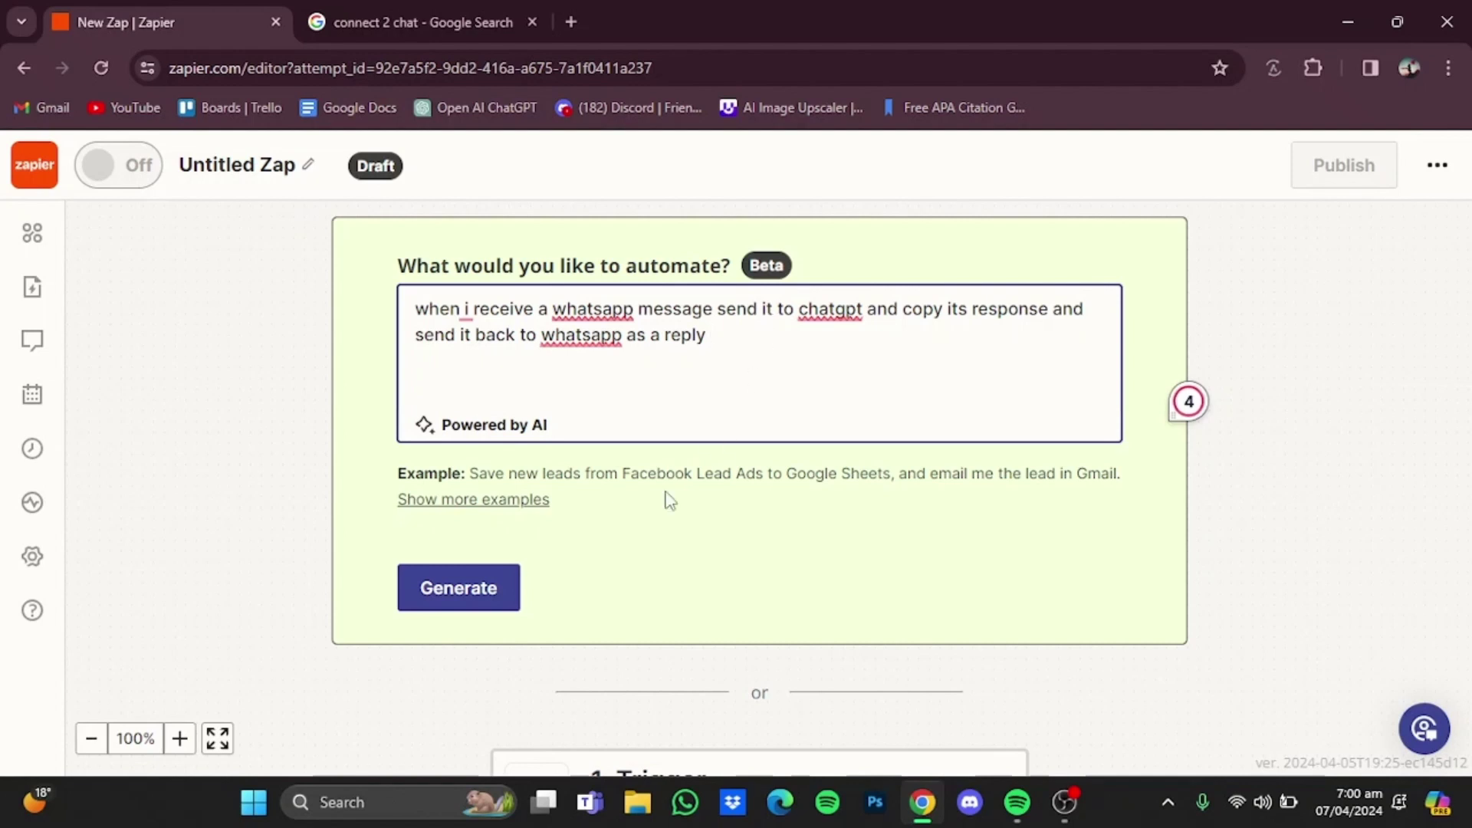
Step: Generate the Zap from the description and load the three-step draft with Try it
click(497, 594)
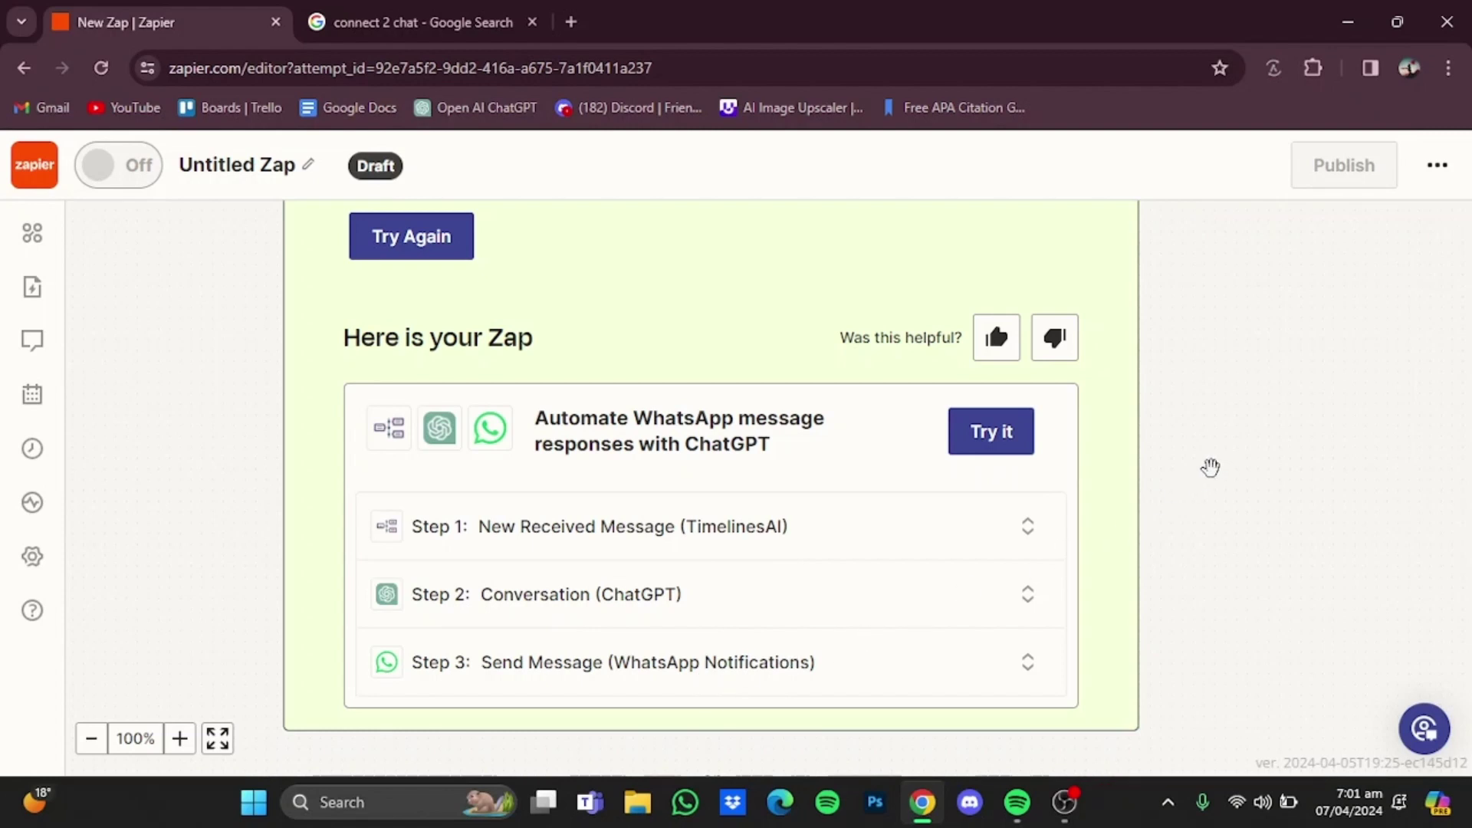
click(991, 431)
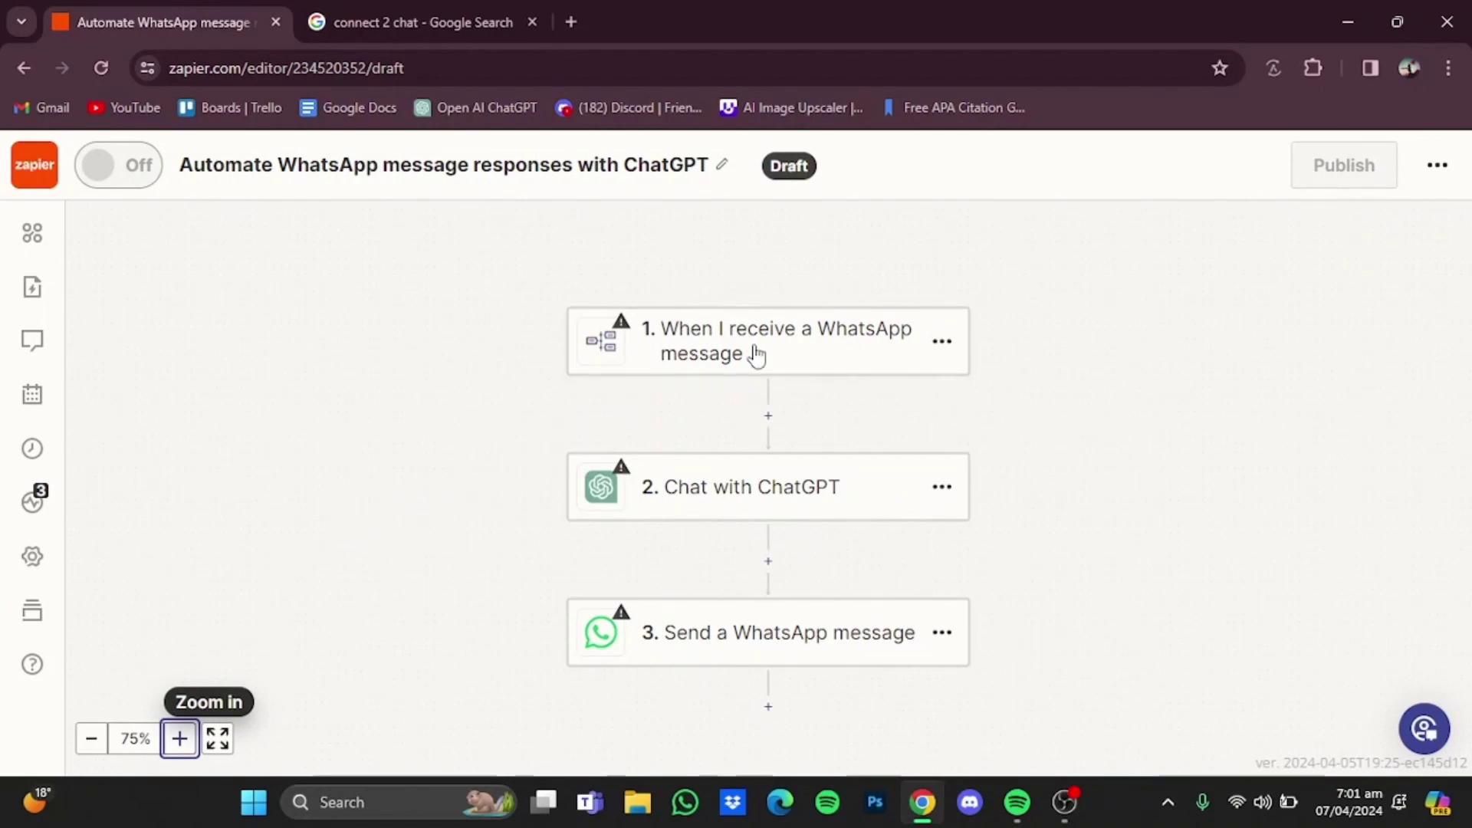
Step: Inspect the account sections of the WhatsApp trigger, Chat with ChatGPT, and Send WhatsApp message steps
click(797, 352)
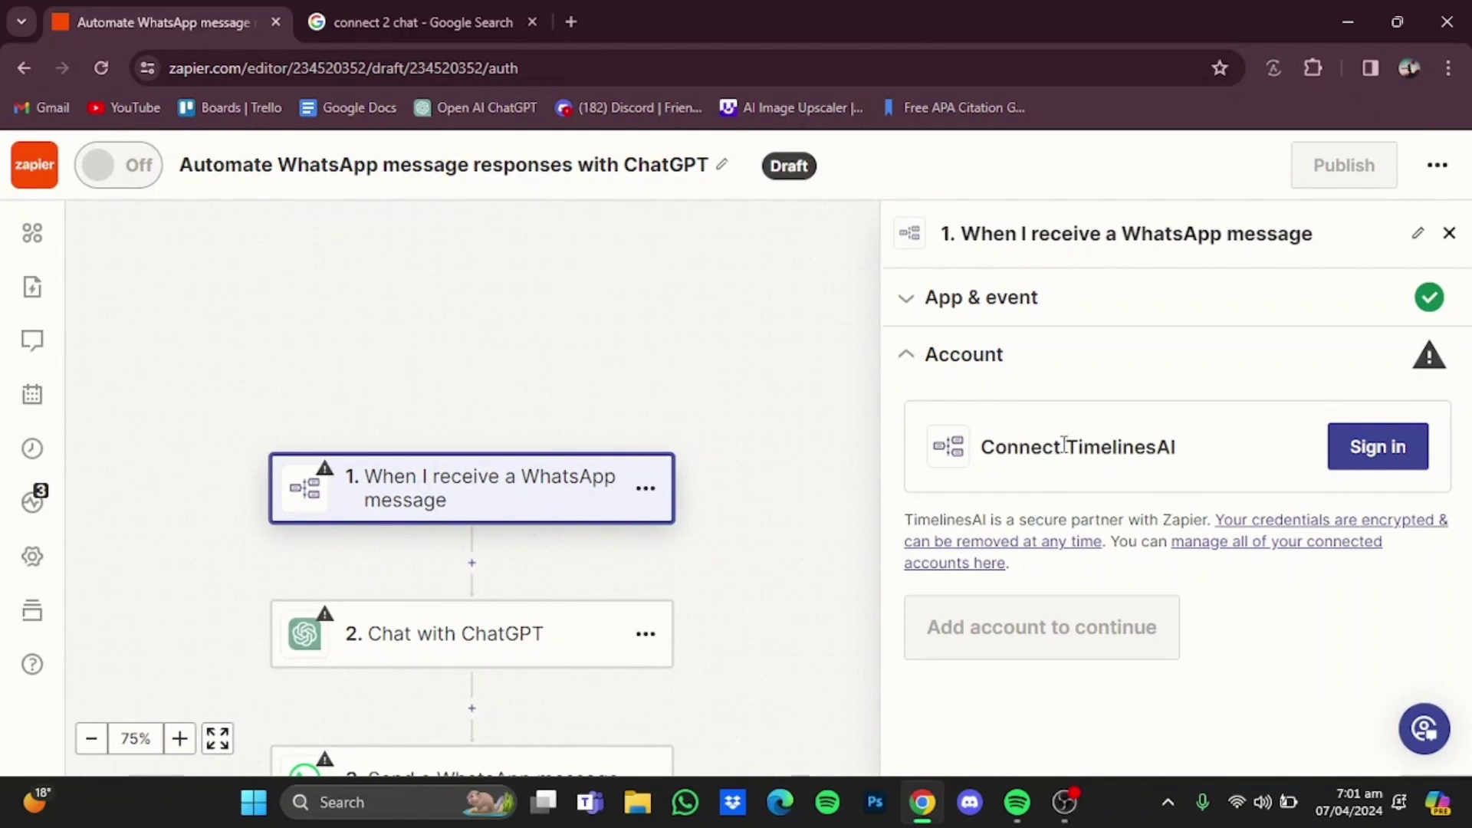
mouse_move(767, 486)
click(507, 648)
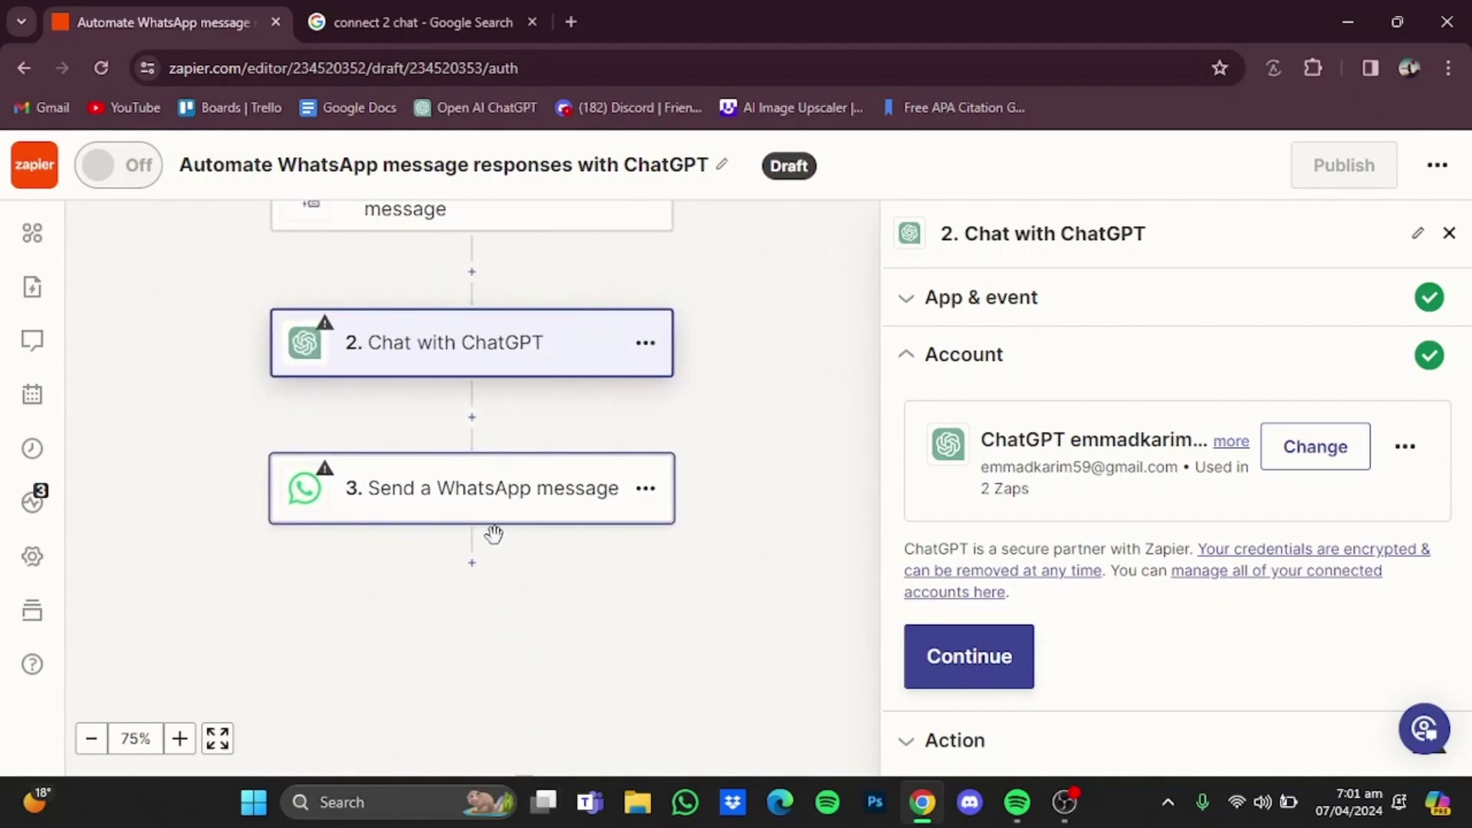
click(499, 487)
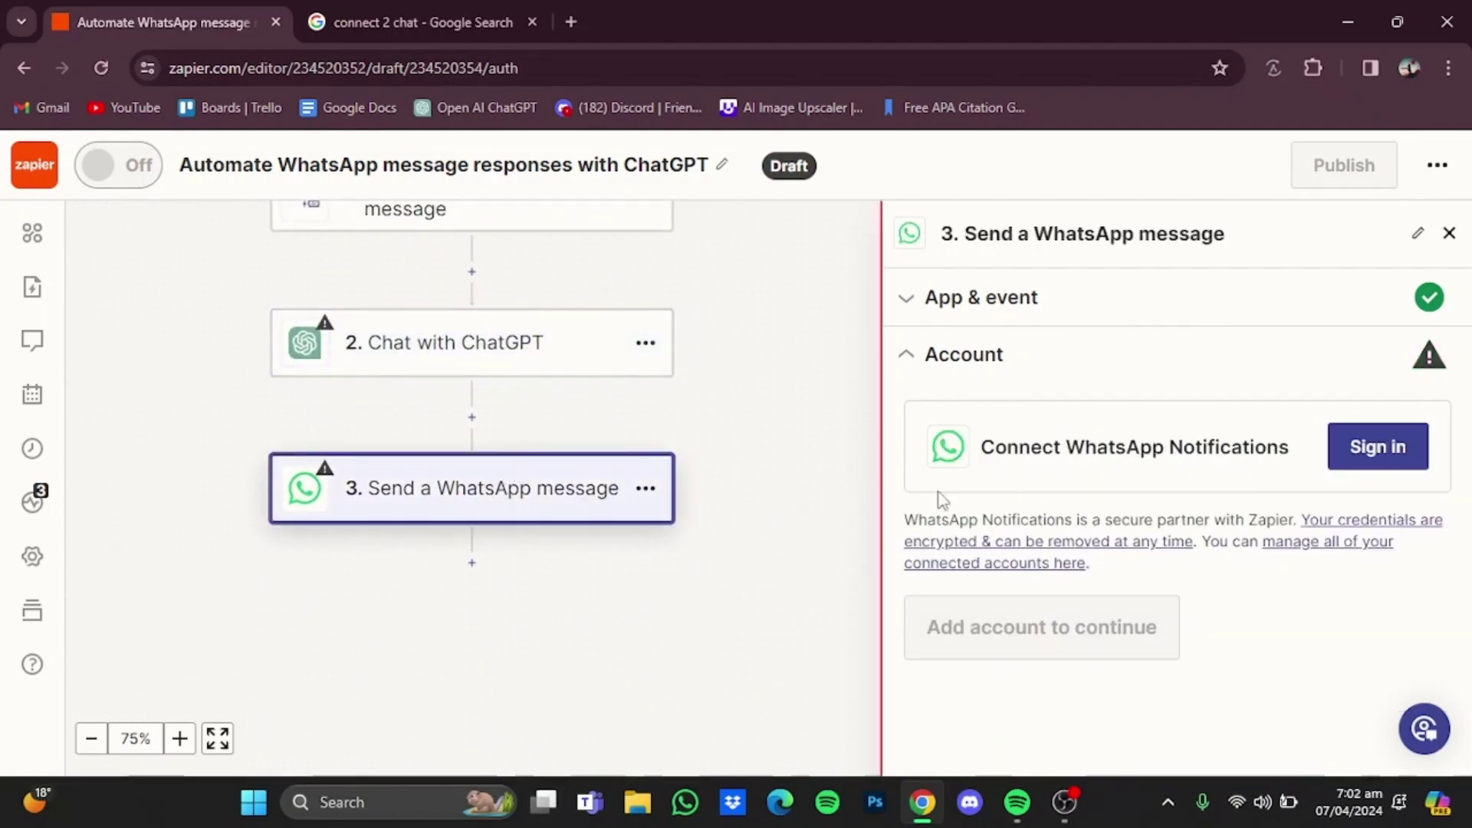